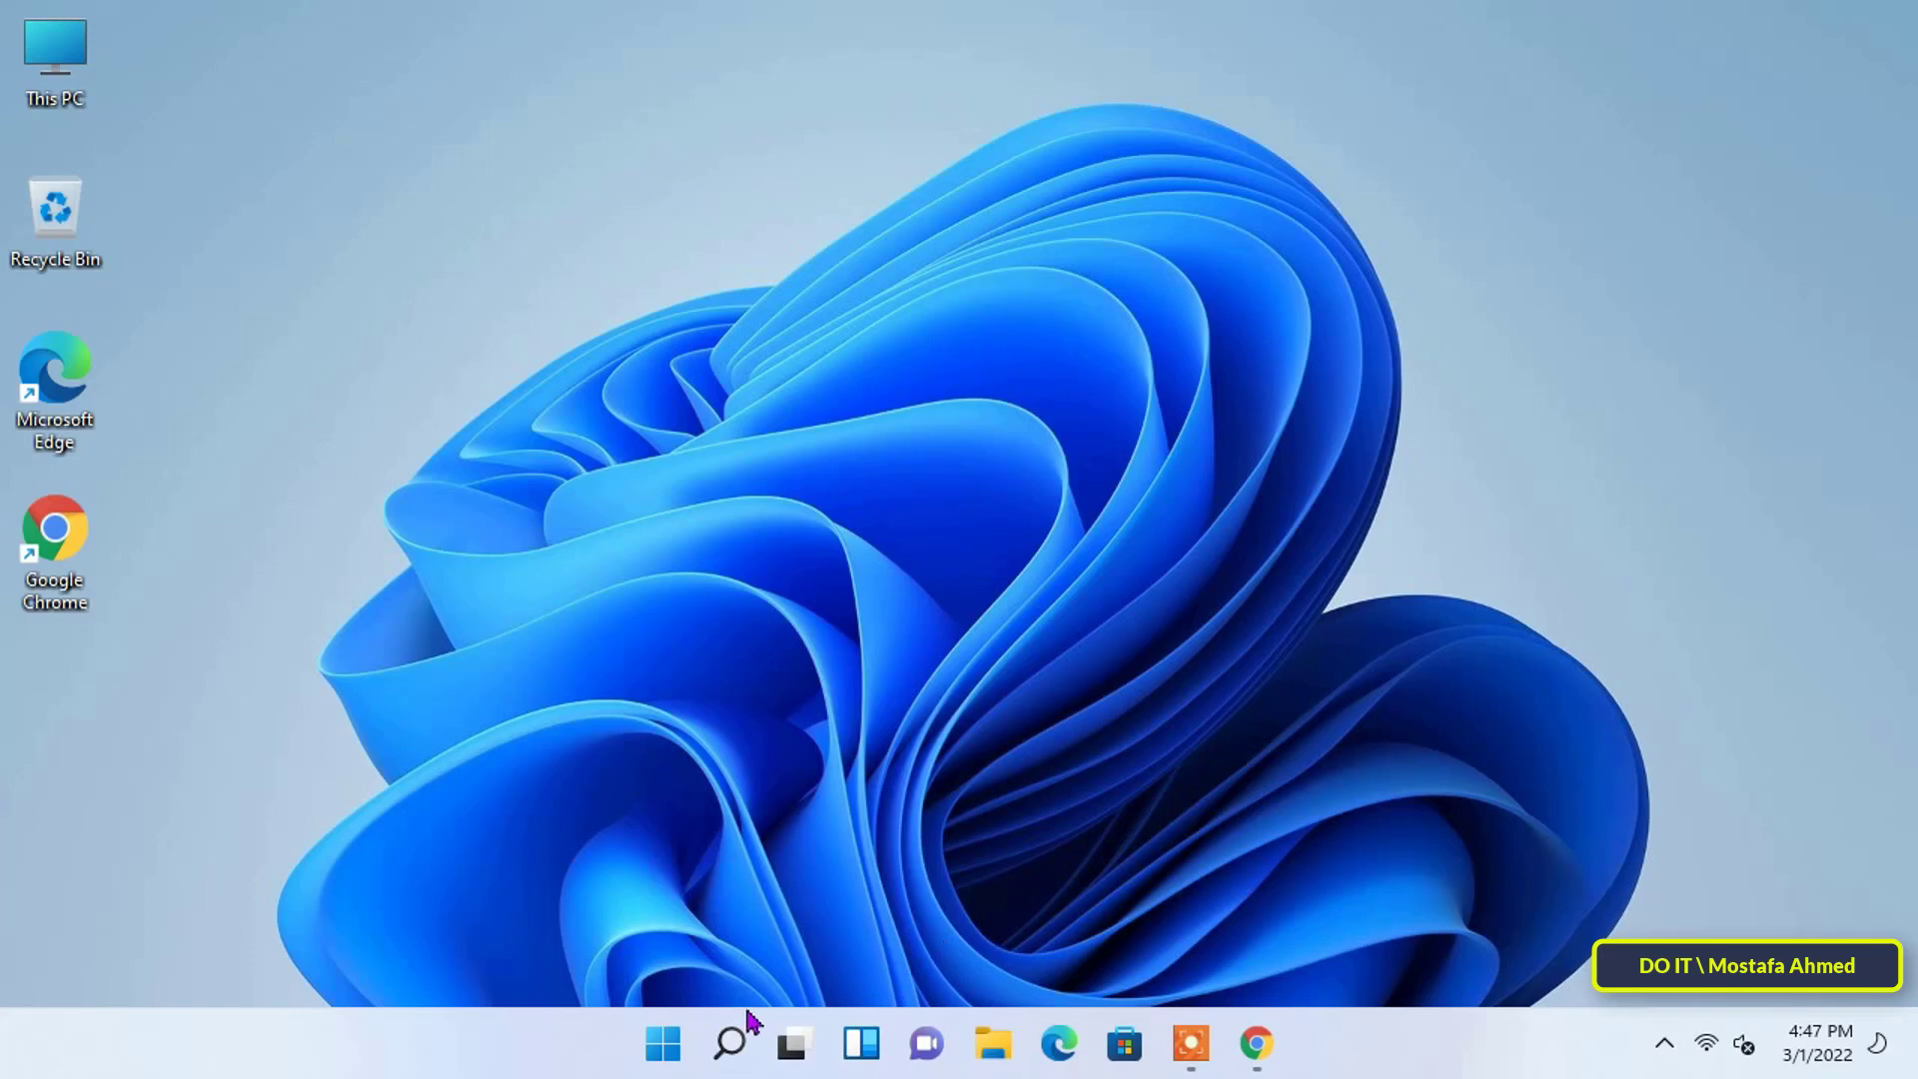
Open Settings, go to Personalization > Lock screen, and launch the Screen saver settings.
left_click(666, 1044)
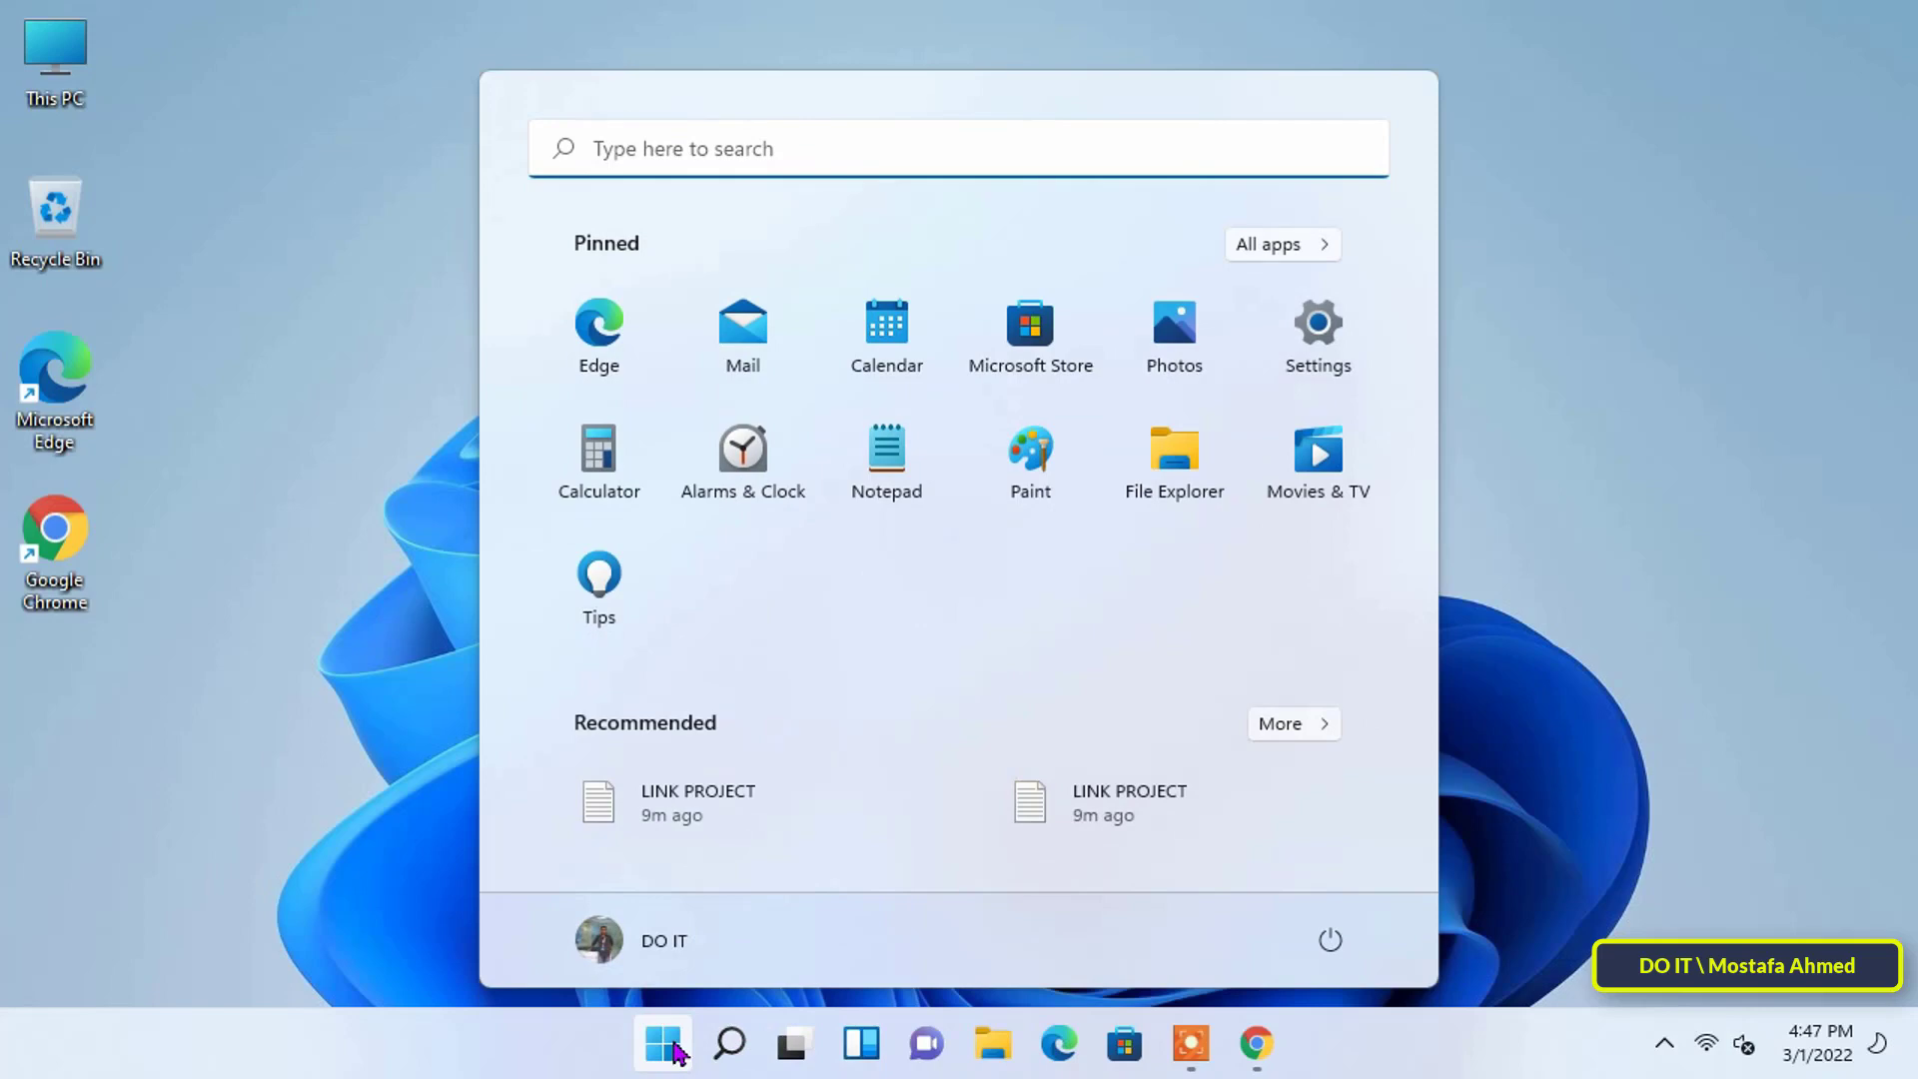
left_click(1320, 365)
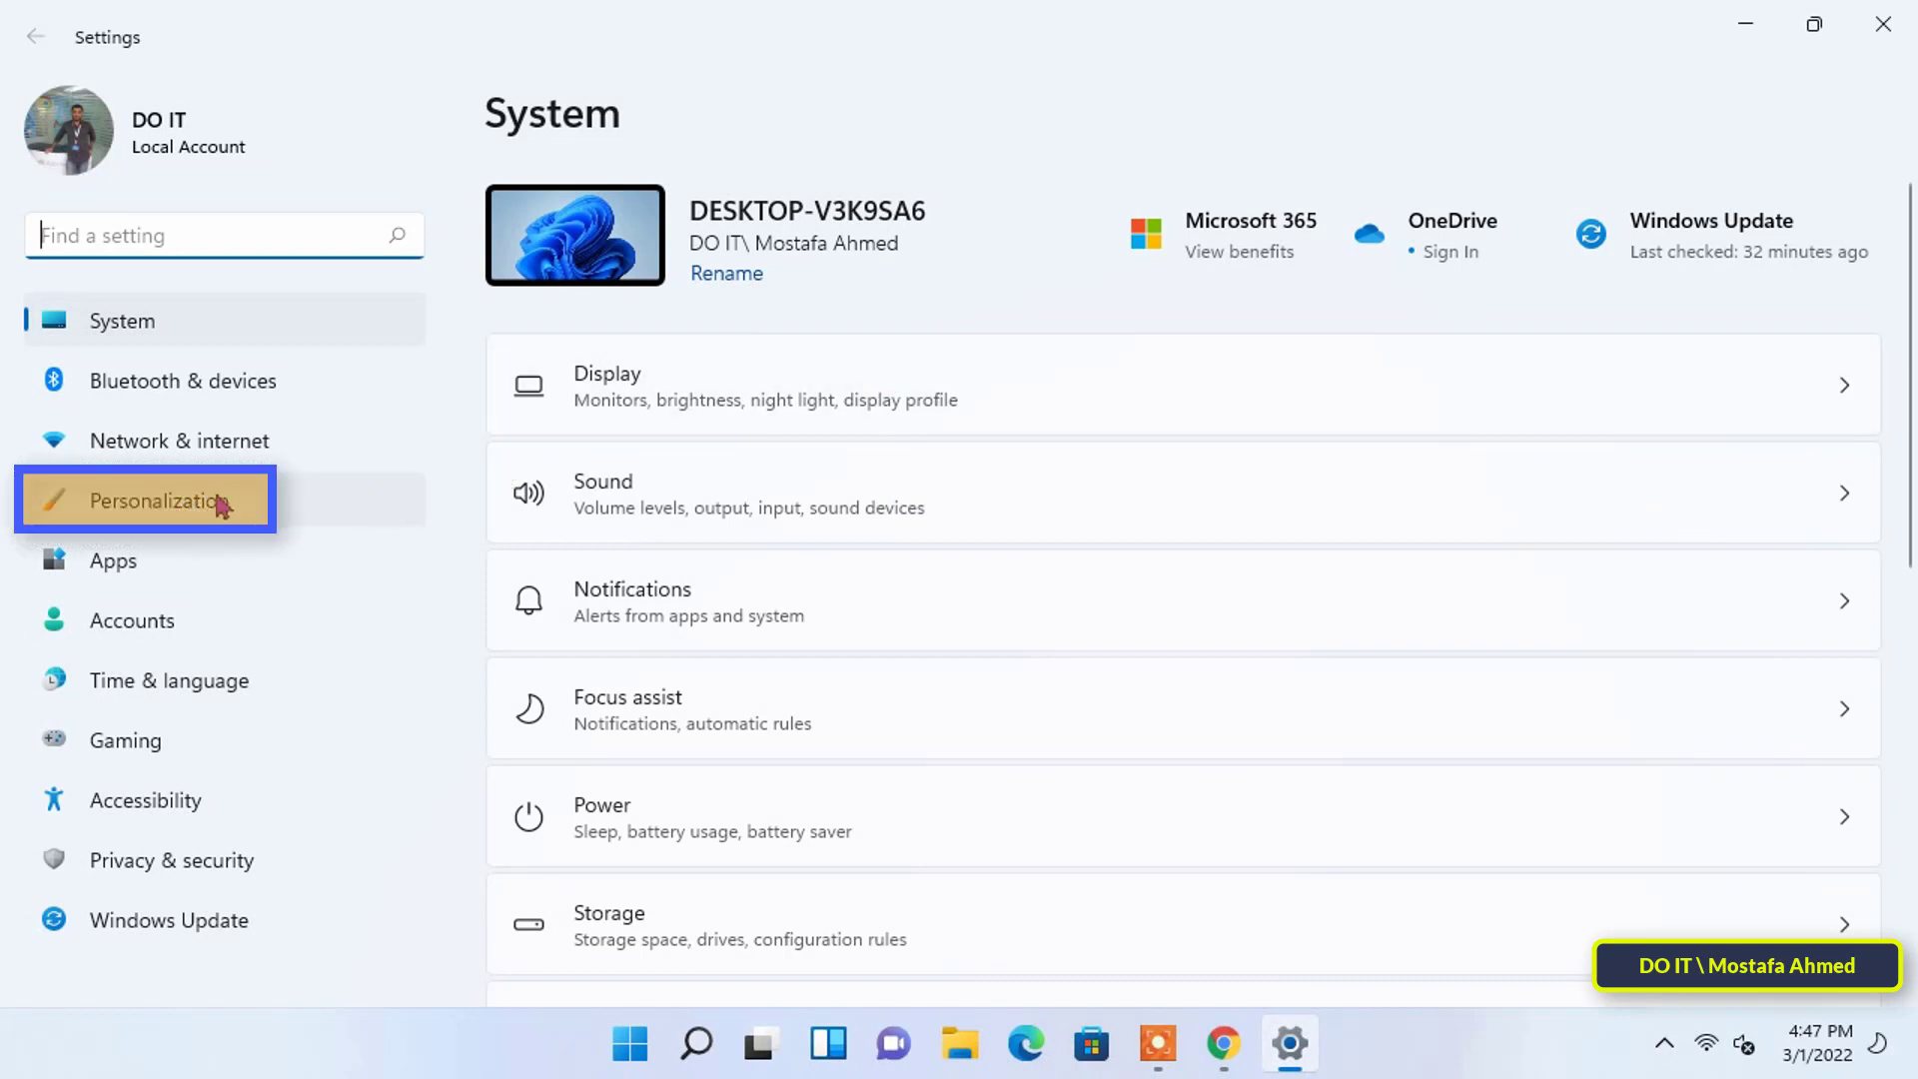
left_click(305, 517)
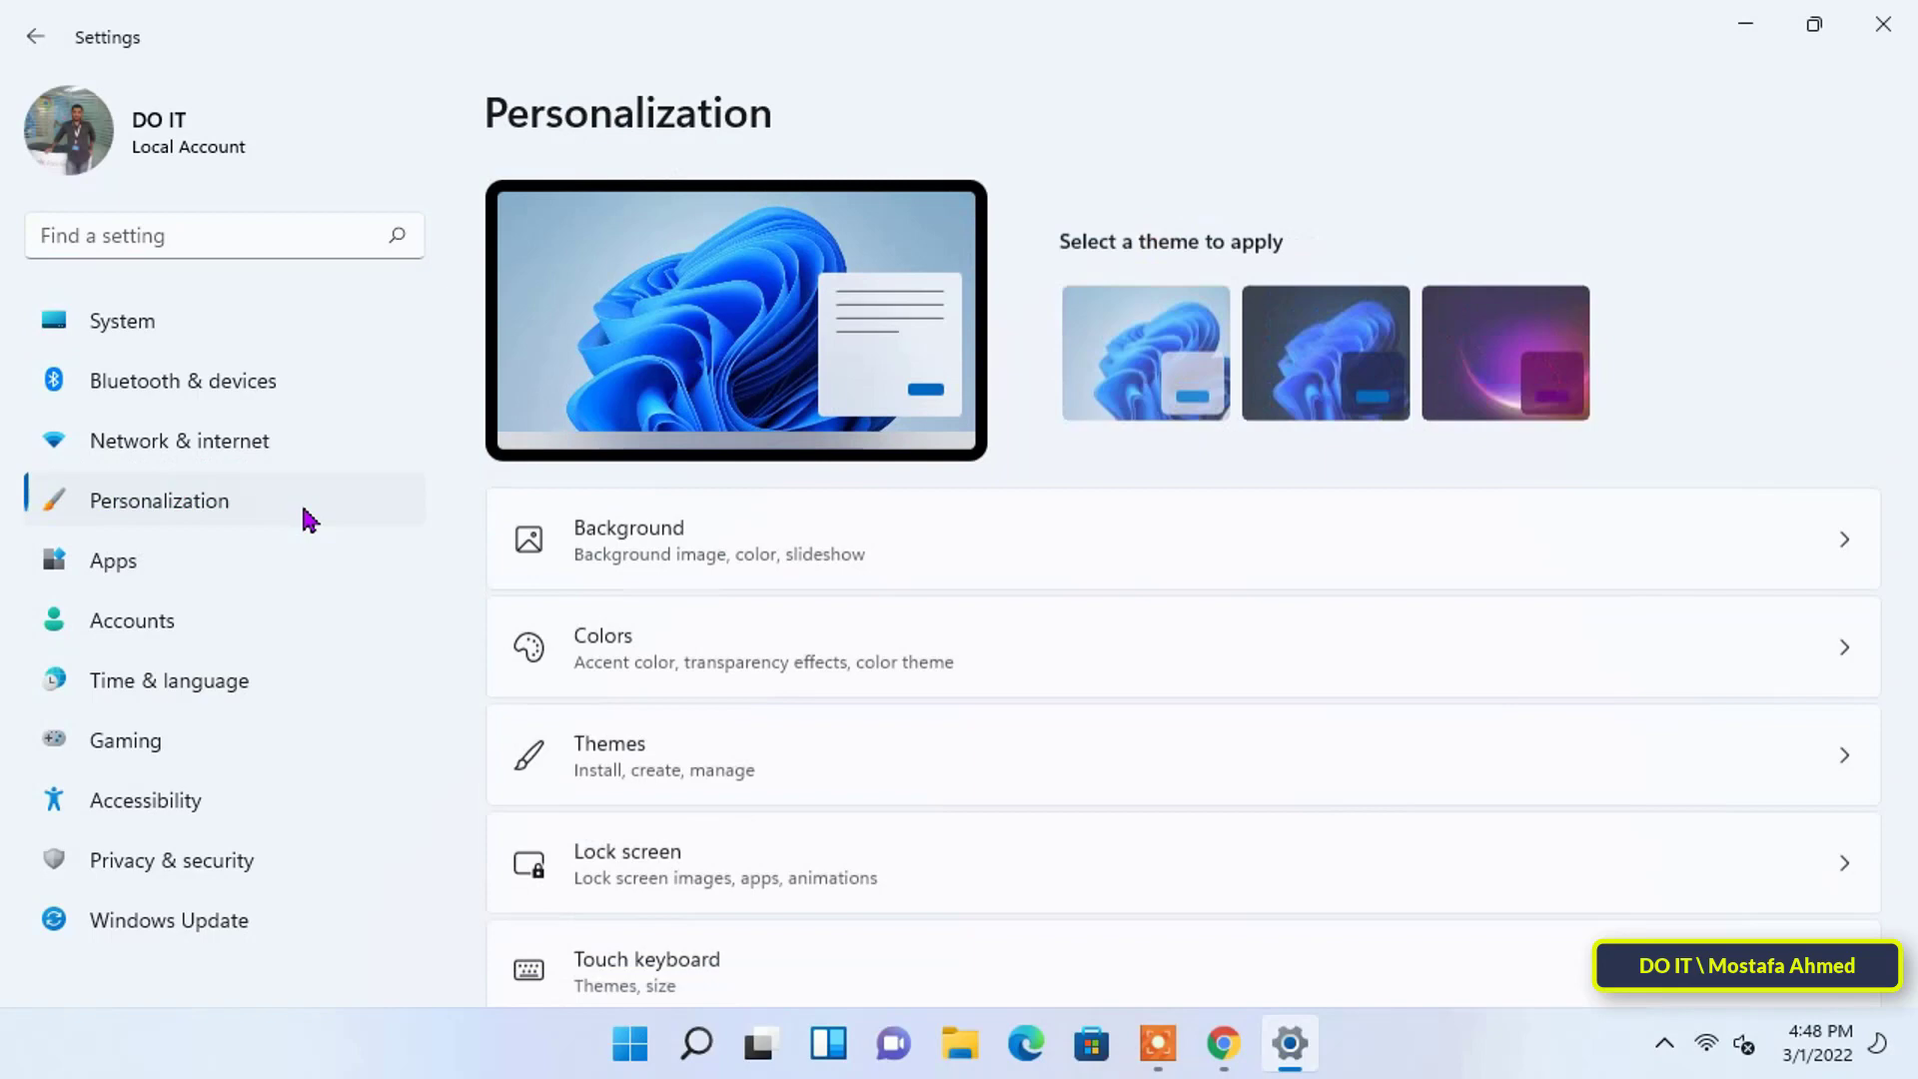
scroll(1507, 775, "down", 2)
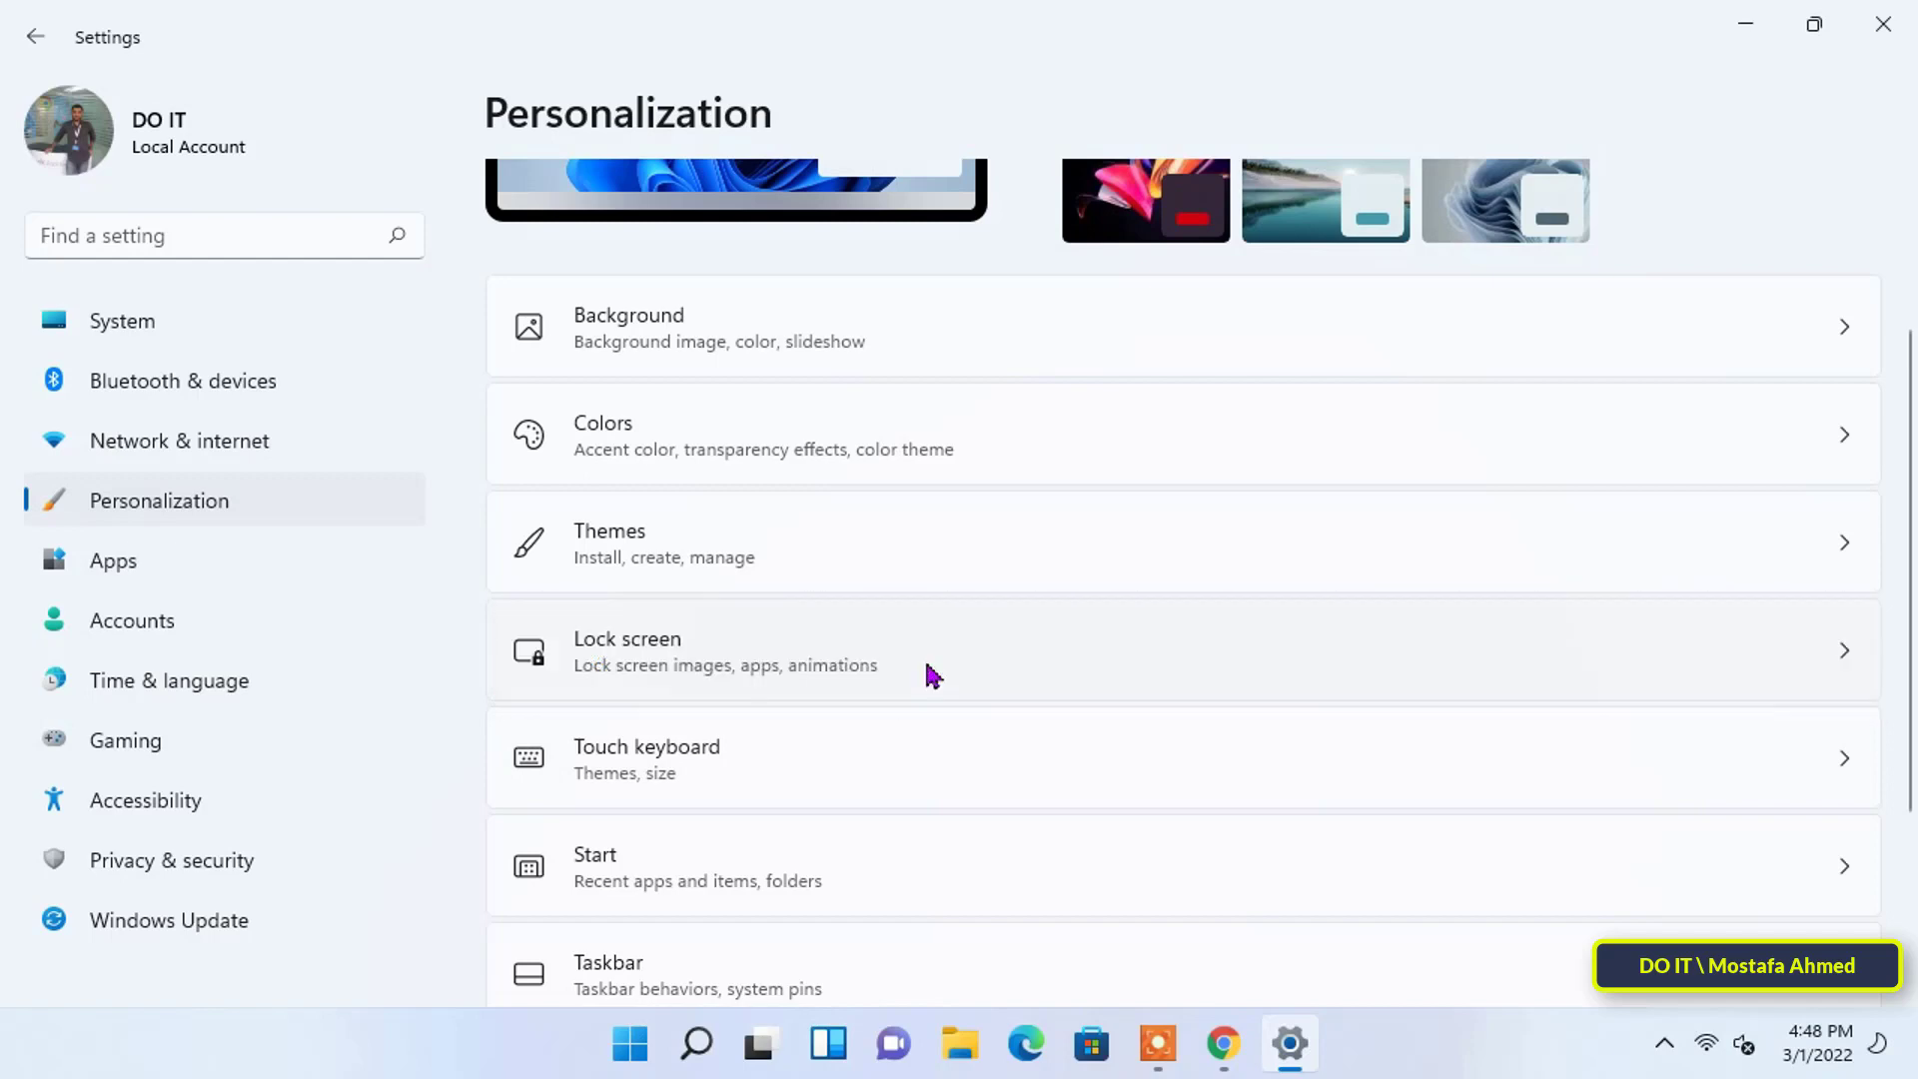
left_click(971, 678)
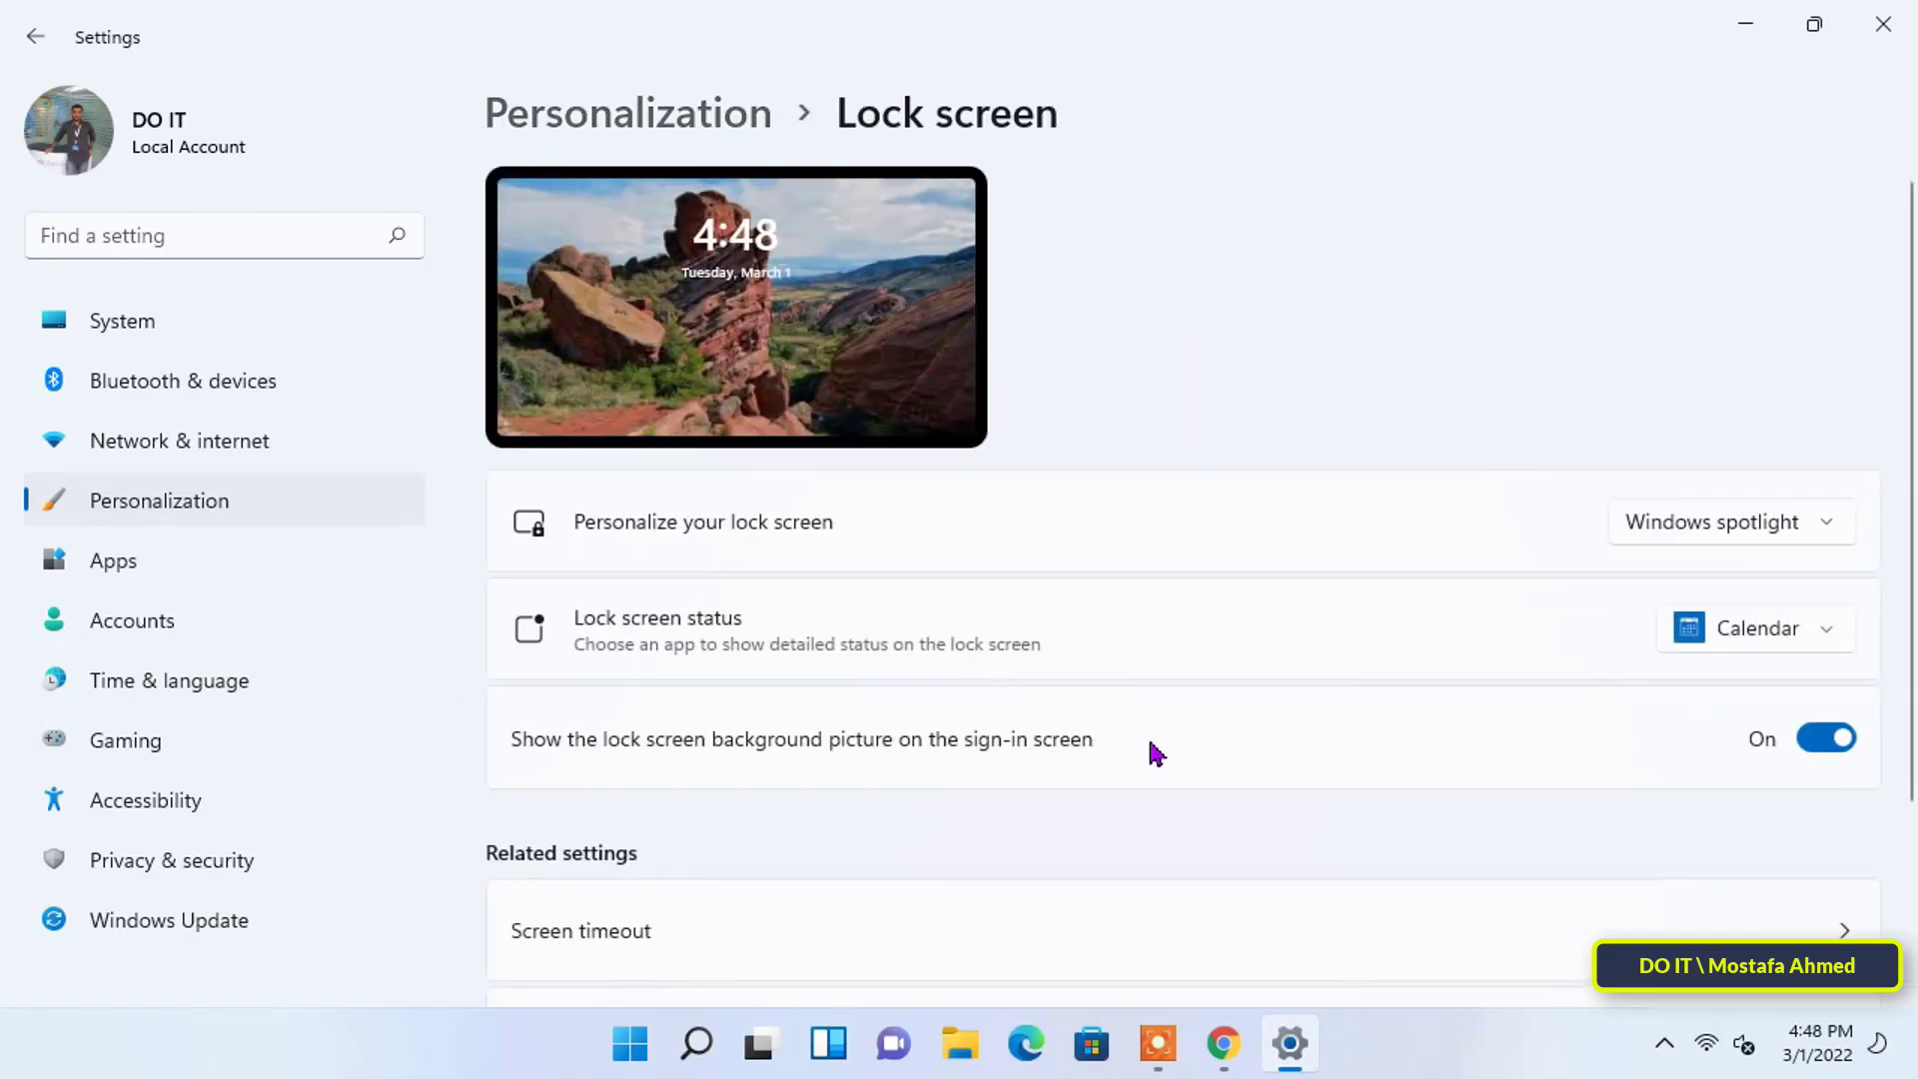
scroll(1170, 767, "down", 3)
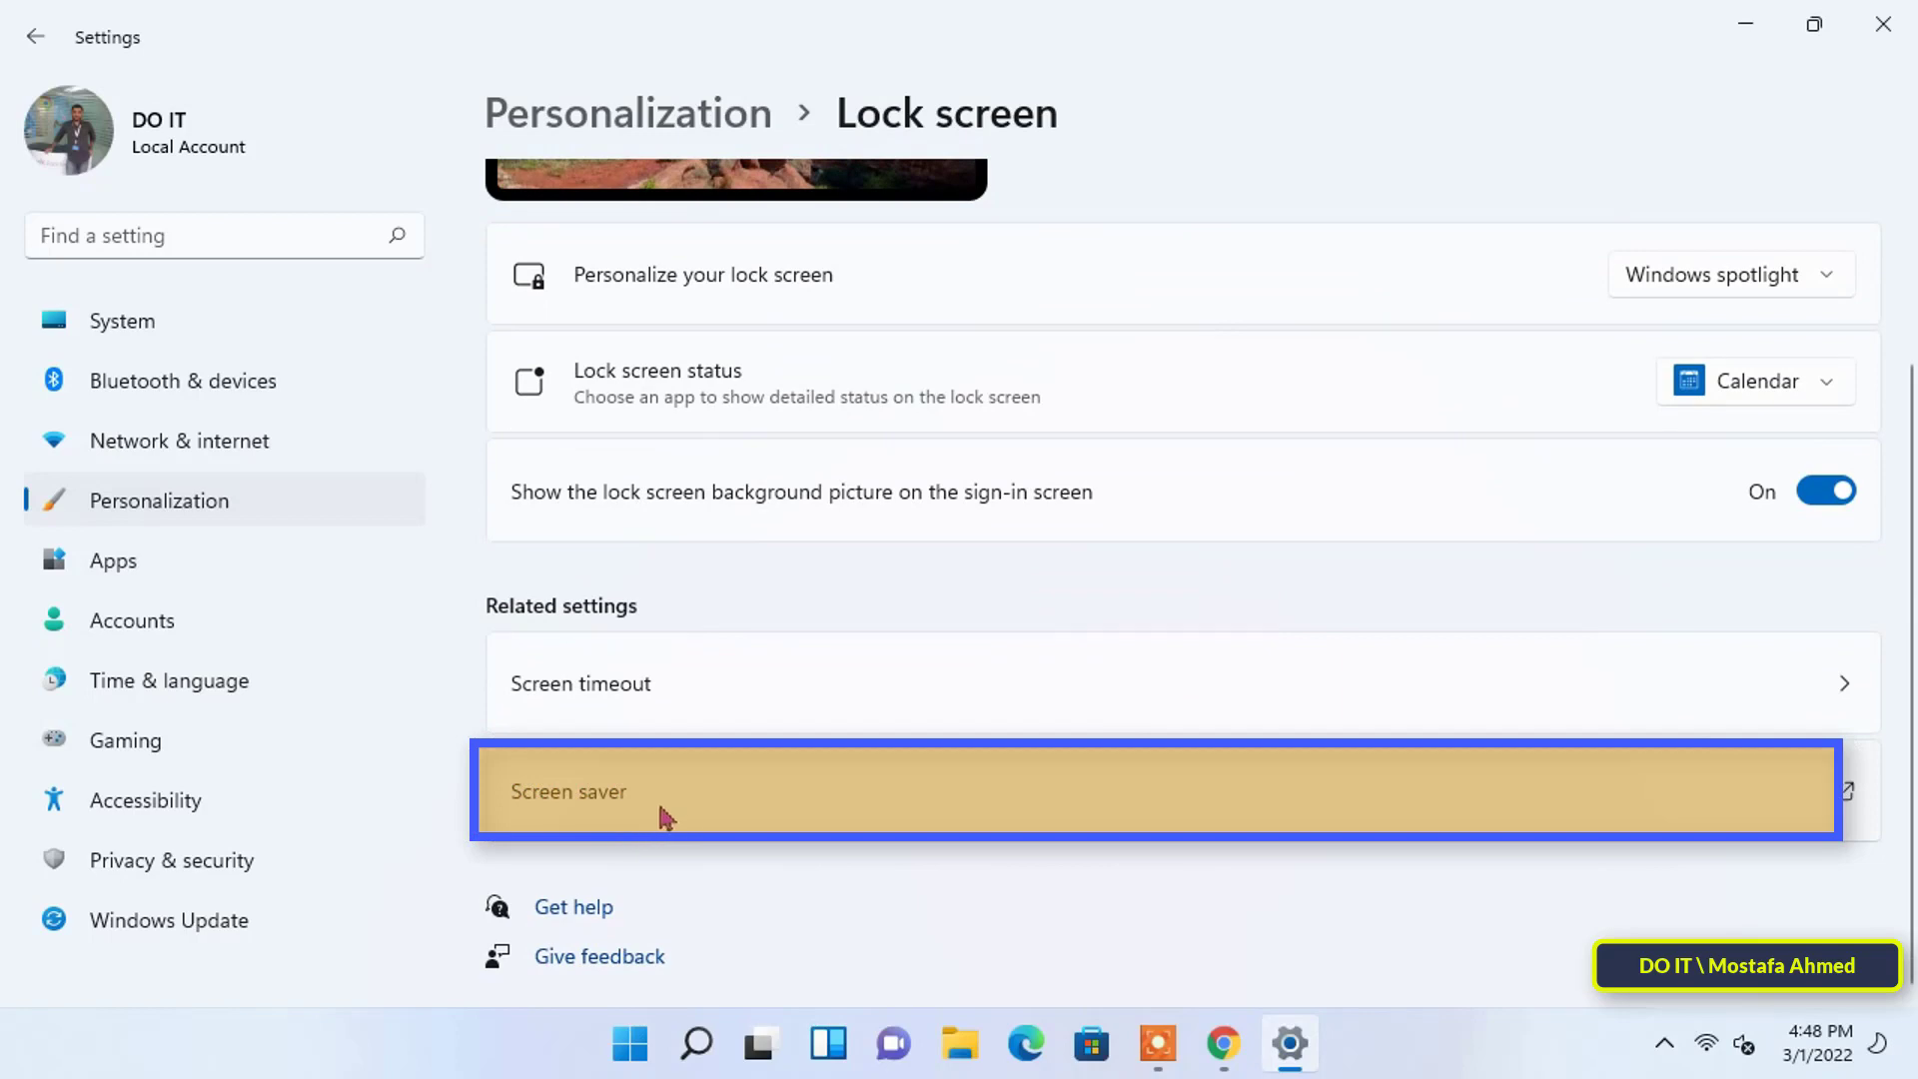
left_click(1094, 797)
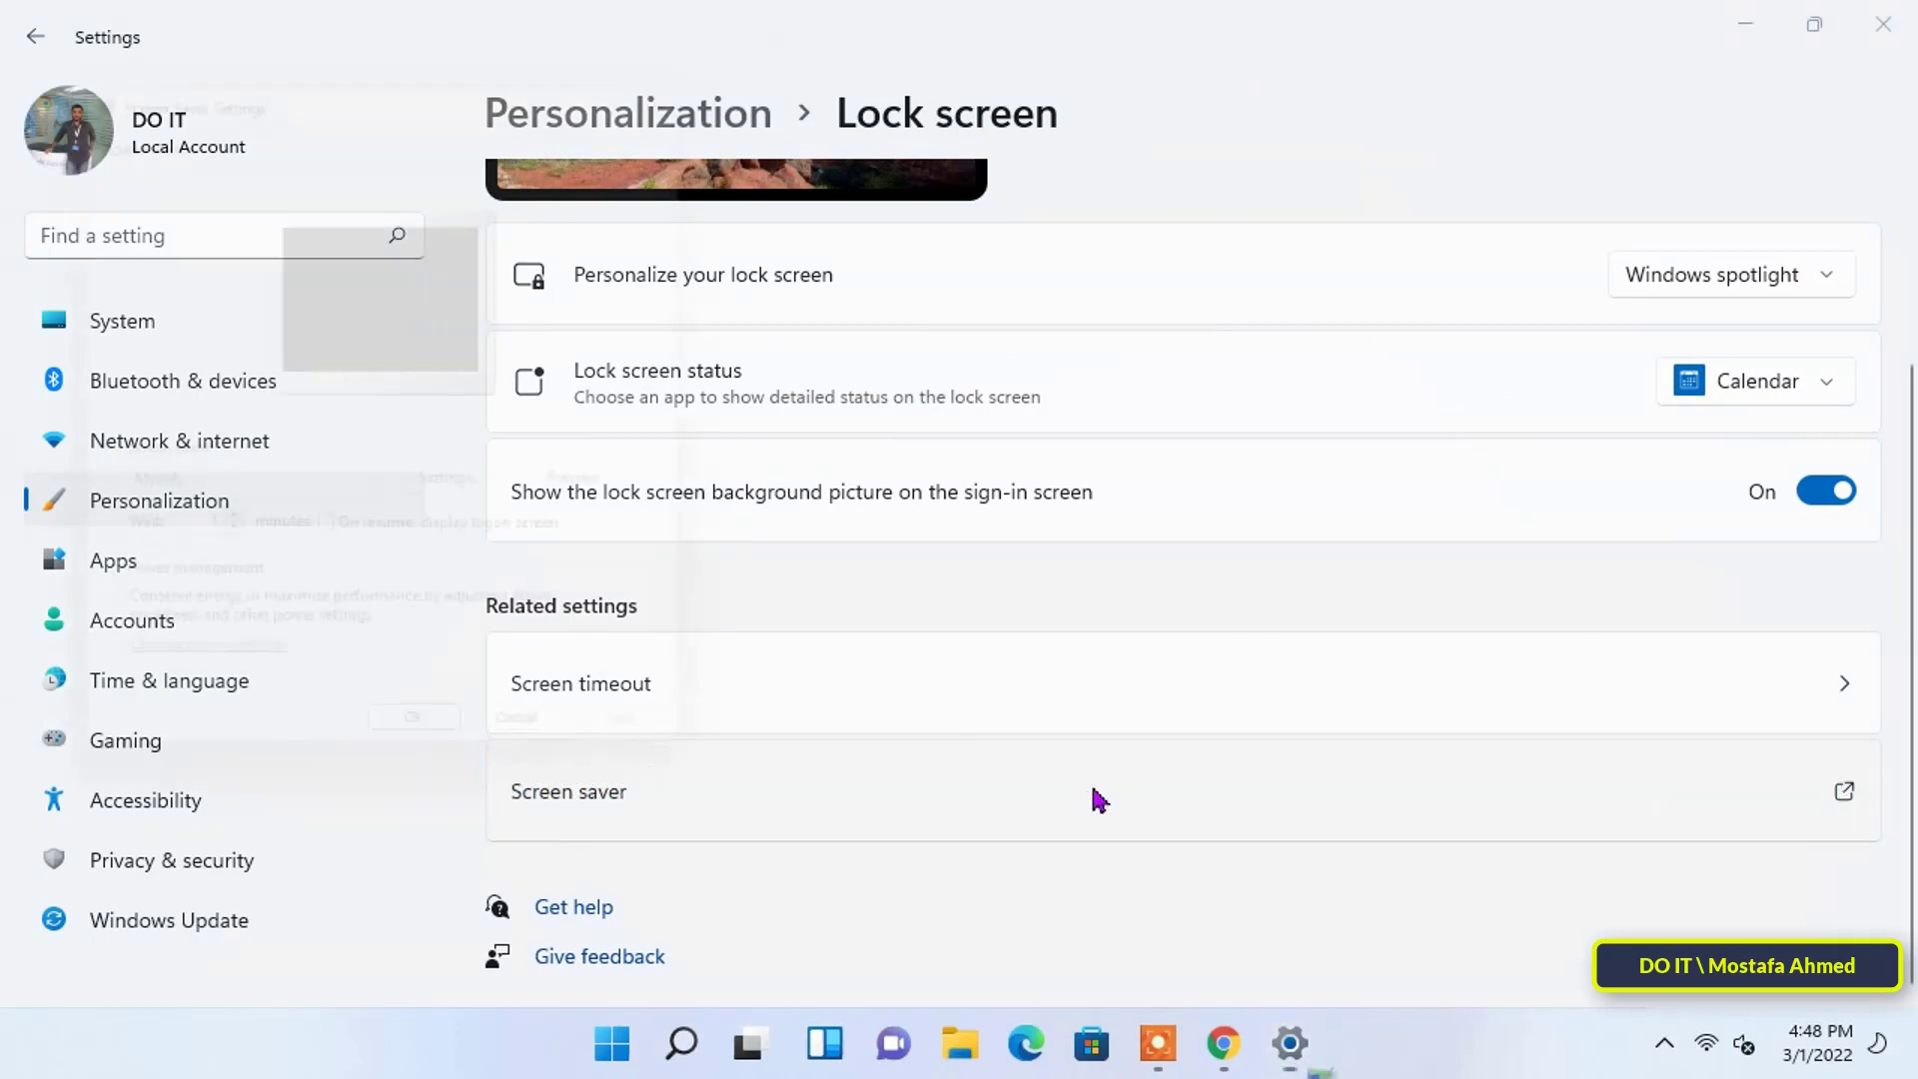
Minimize Settings, center the Screen Saver dialog, and preview the 3D Text and Blank screen savers.
left_click(1738, 23)
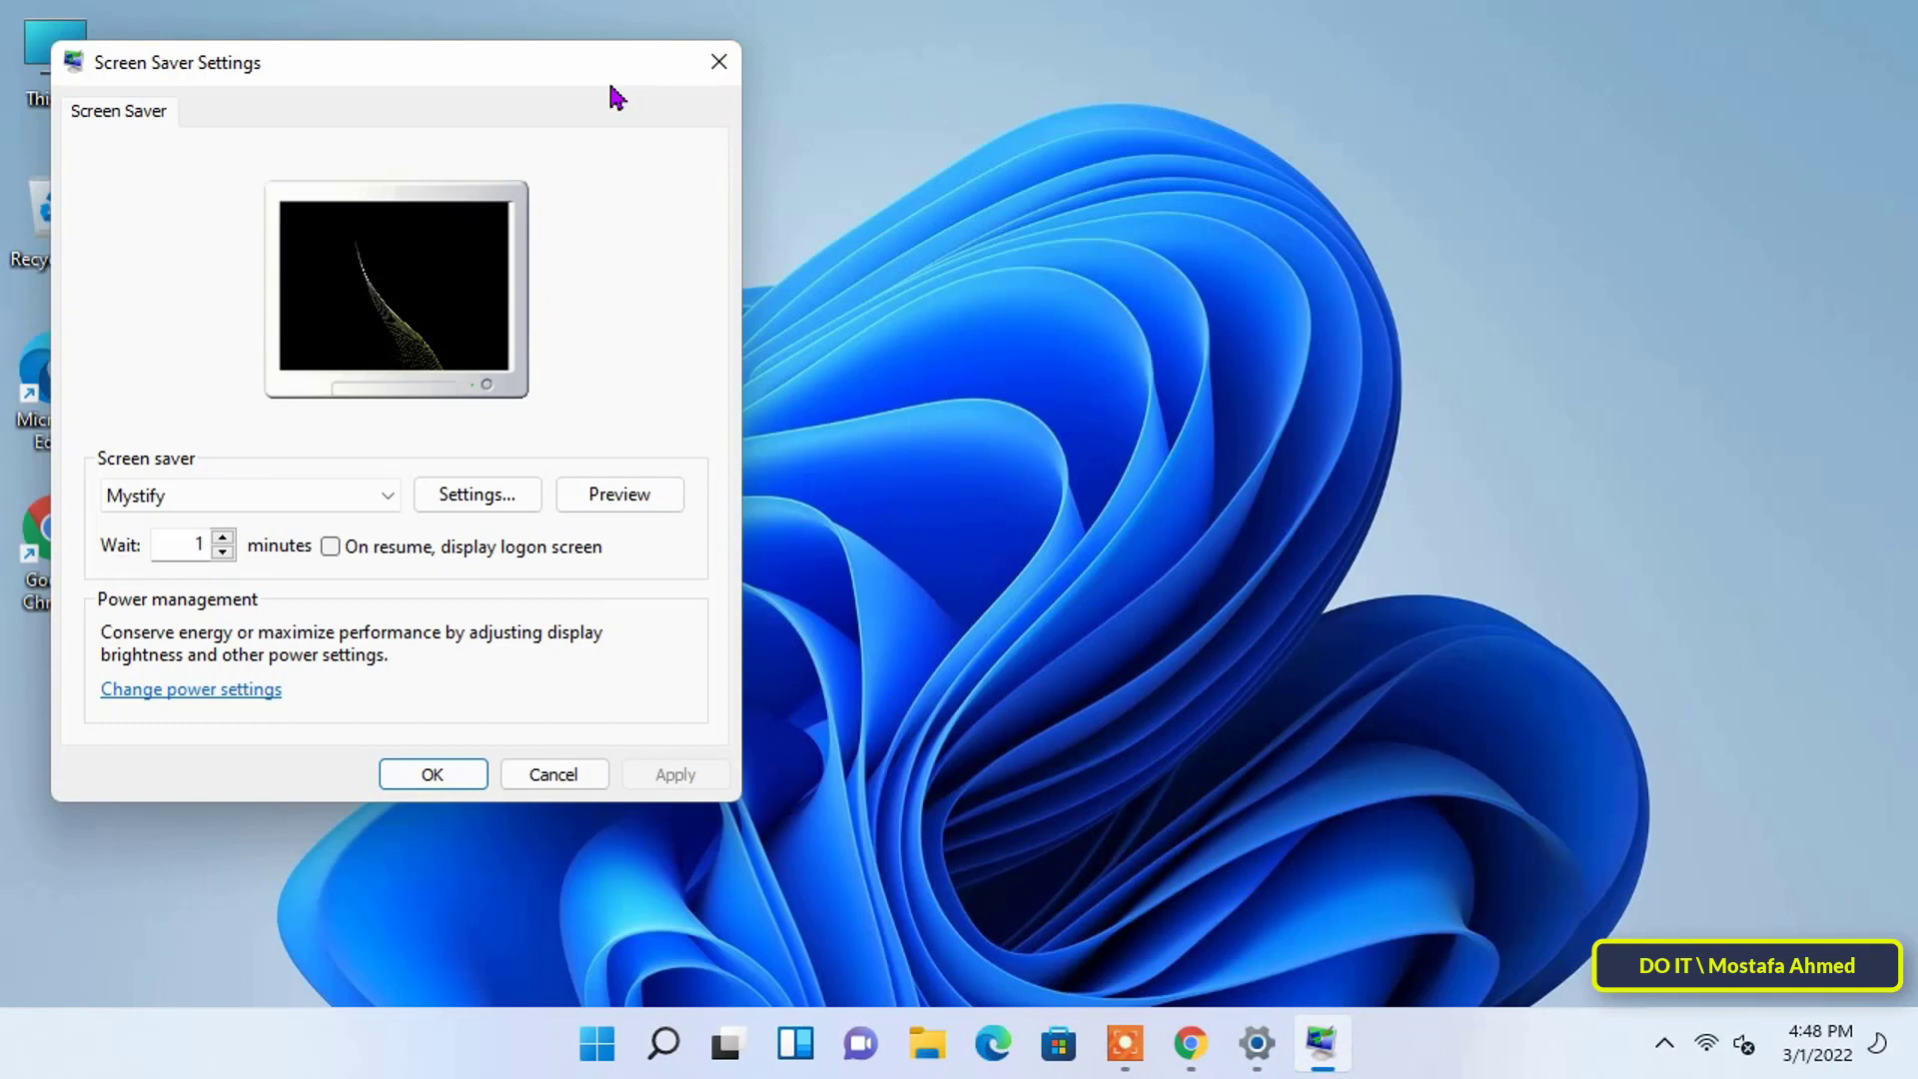
mouse_move(640, 93)
left_mouse_down()
mouse_move(888, 176)
mouse_move(1050, 185)
left_mouse_up()
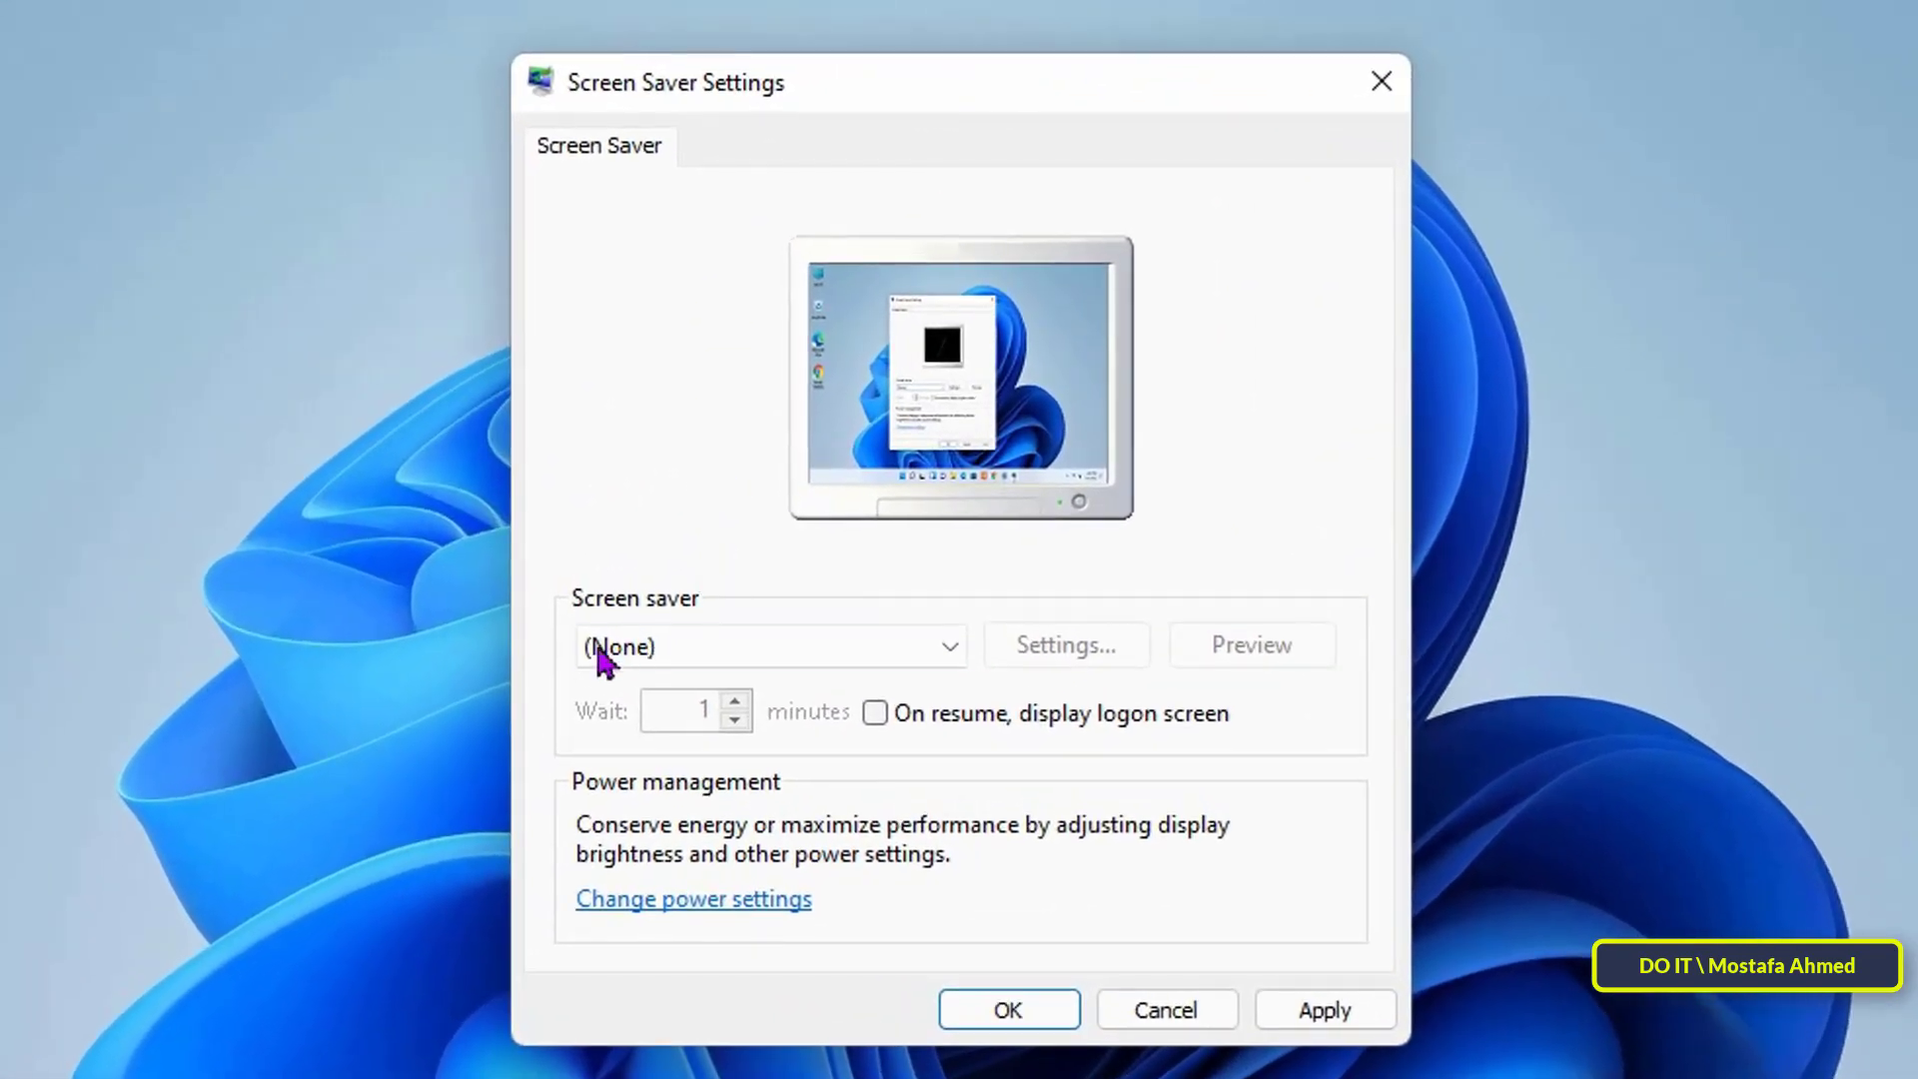
left_click(948, 648)
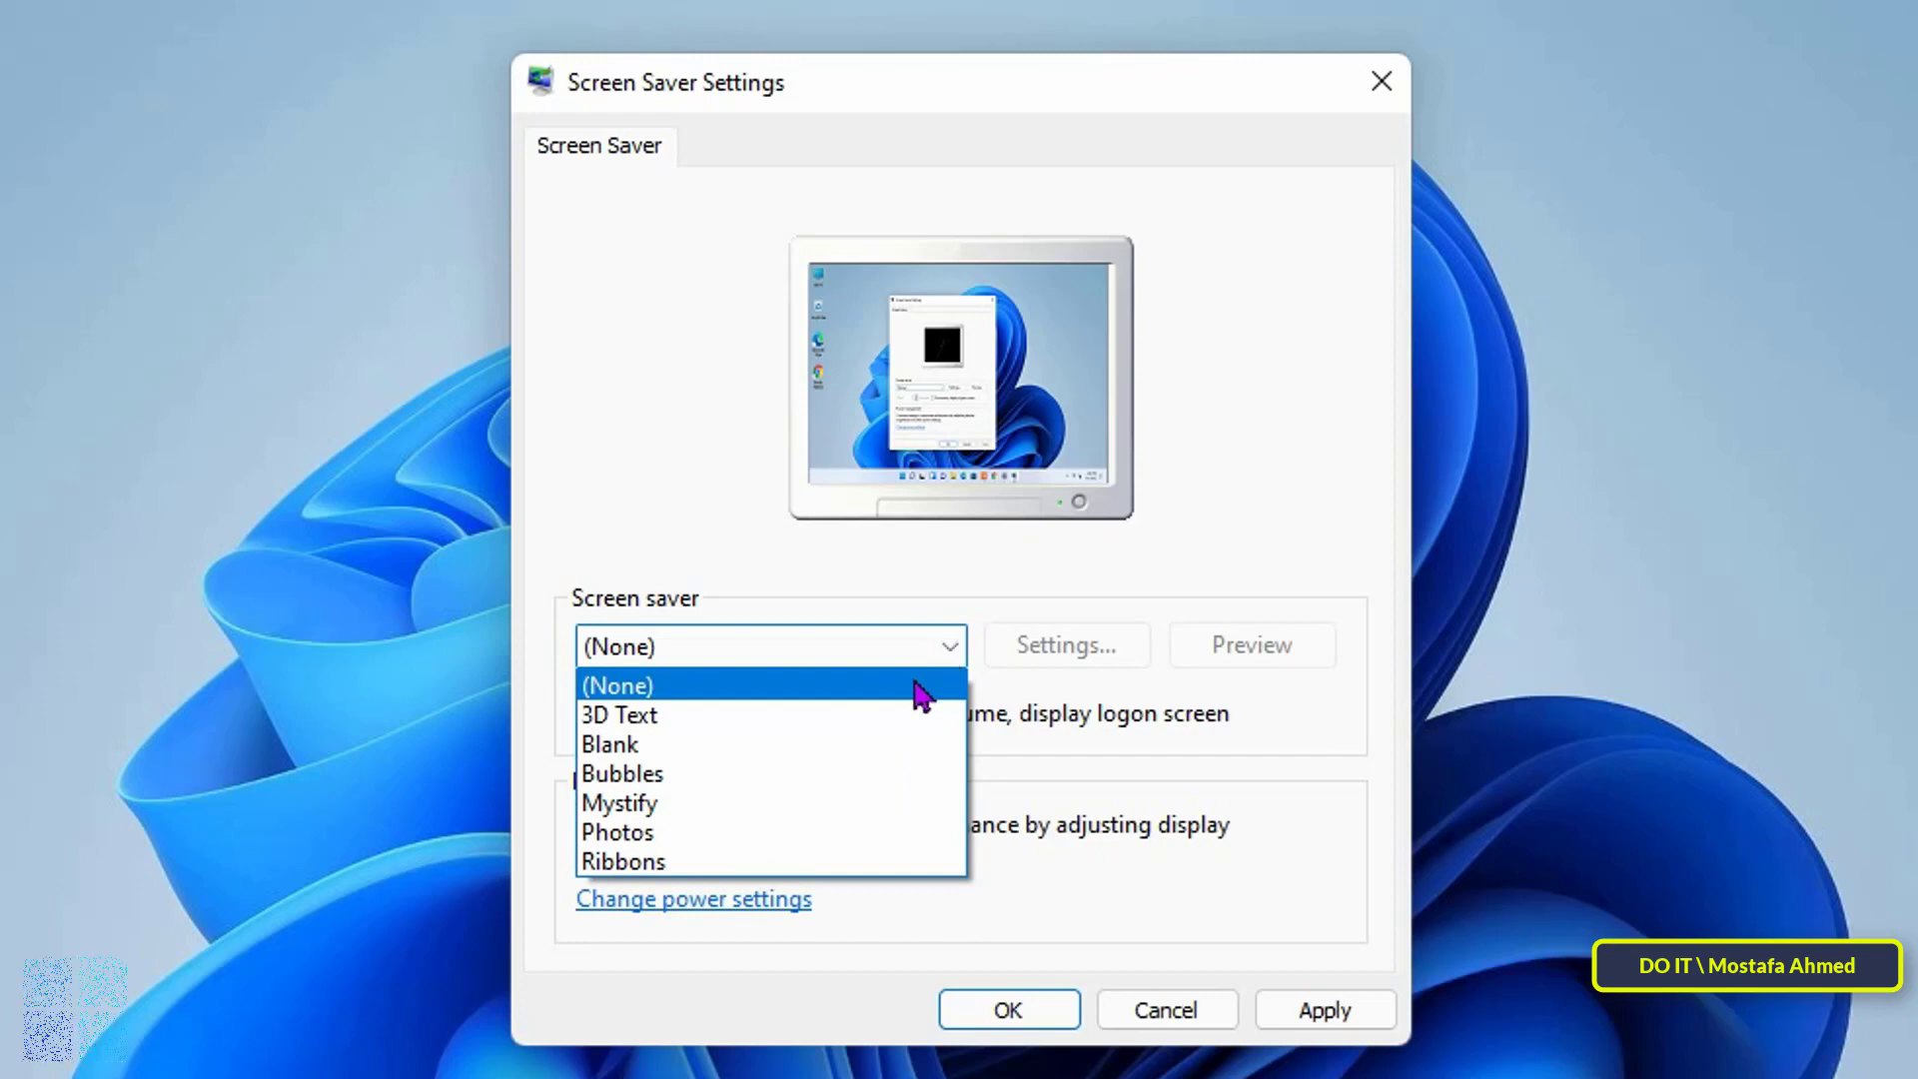
left_click(683, 718)
left_click(685, 713)
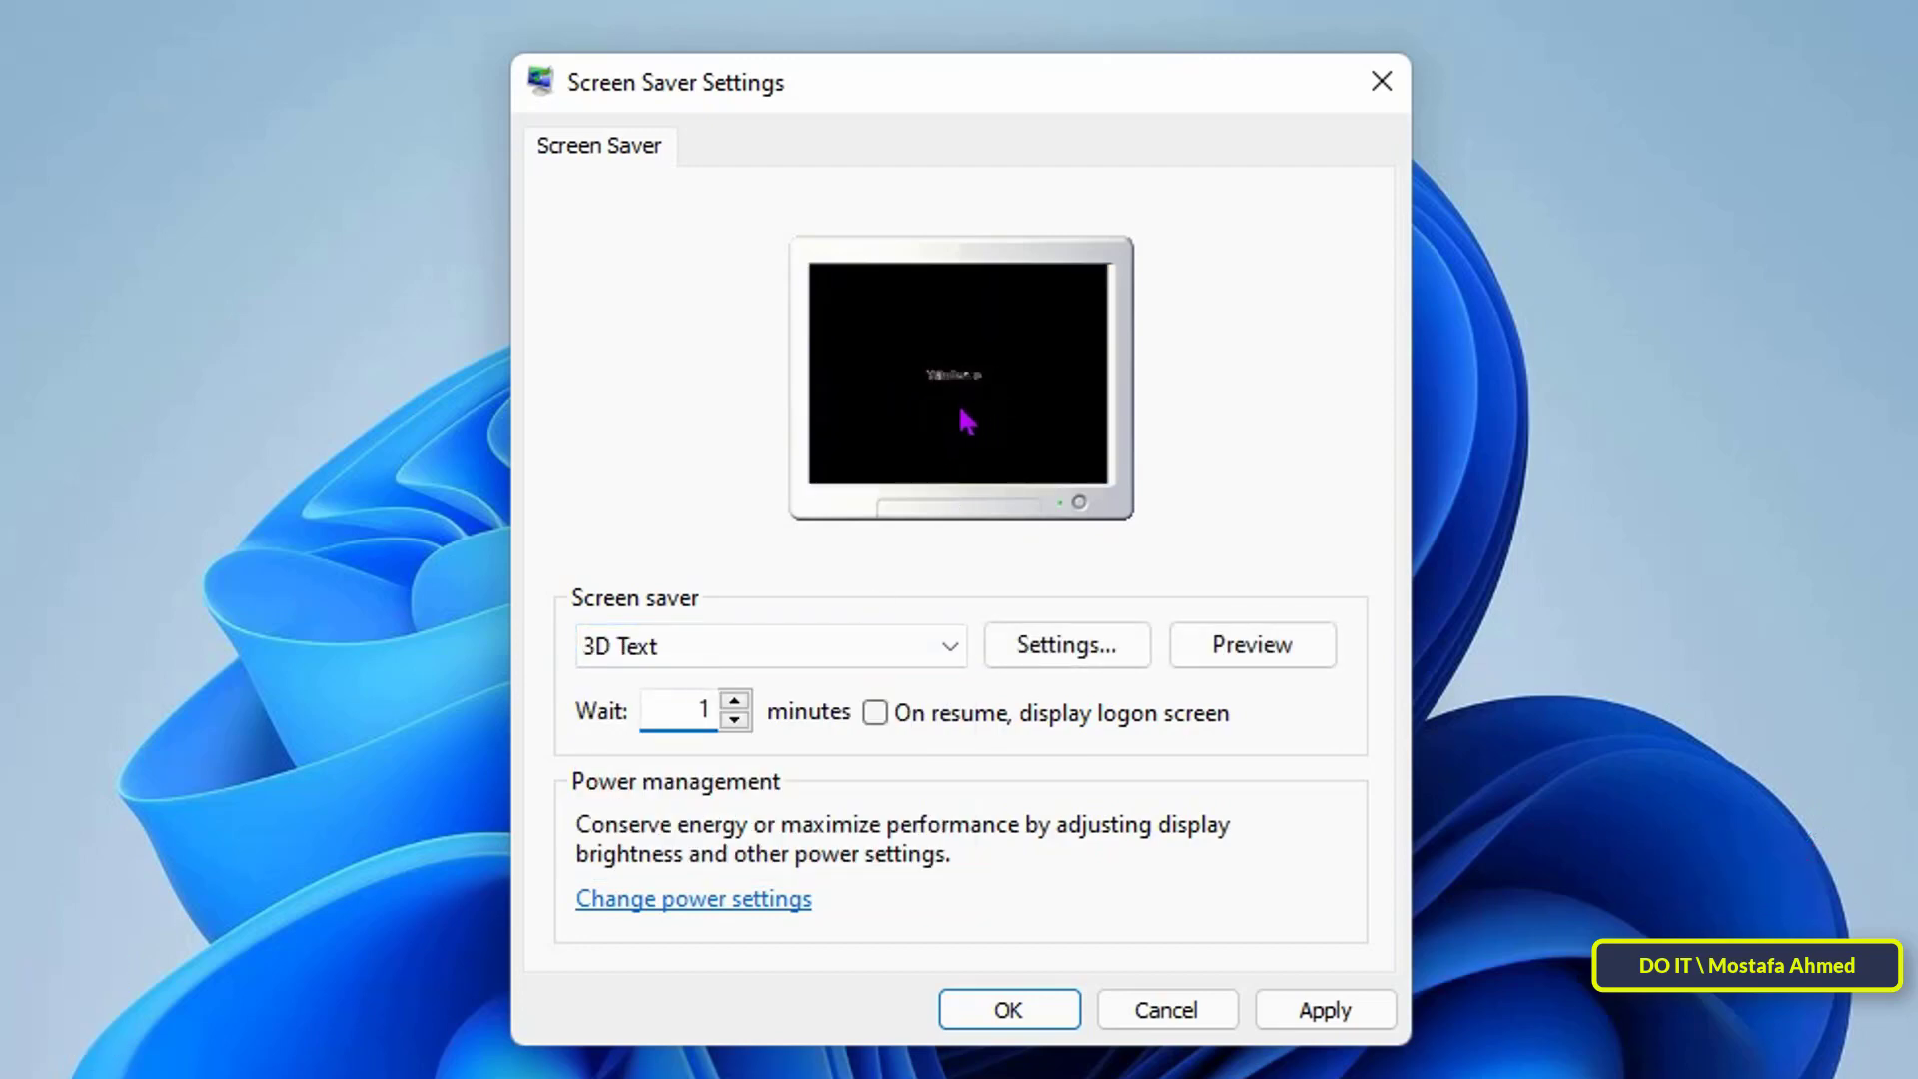
left_click(951, 653)
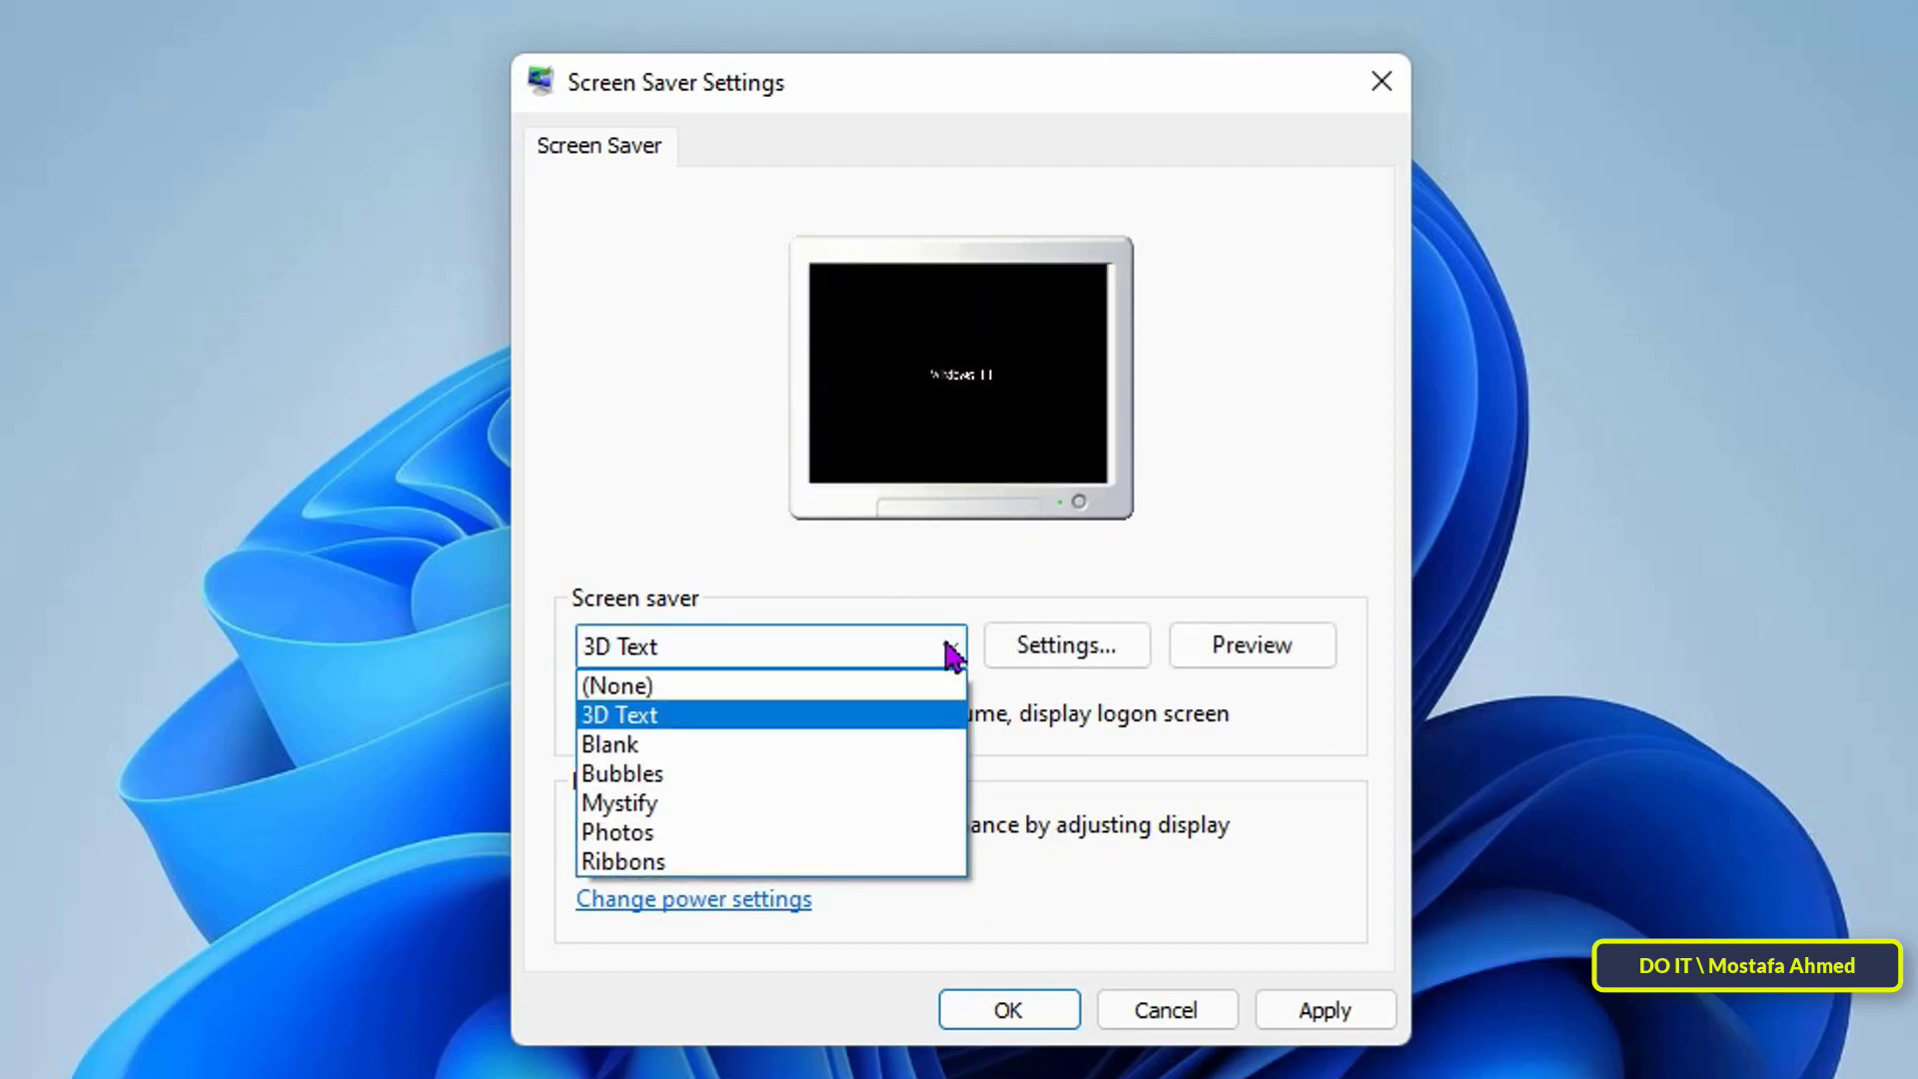
left_click(743, 746)
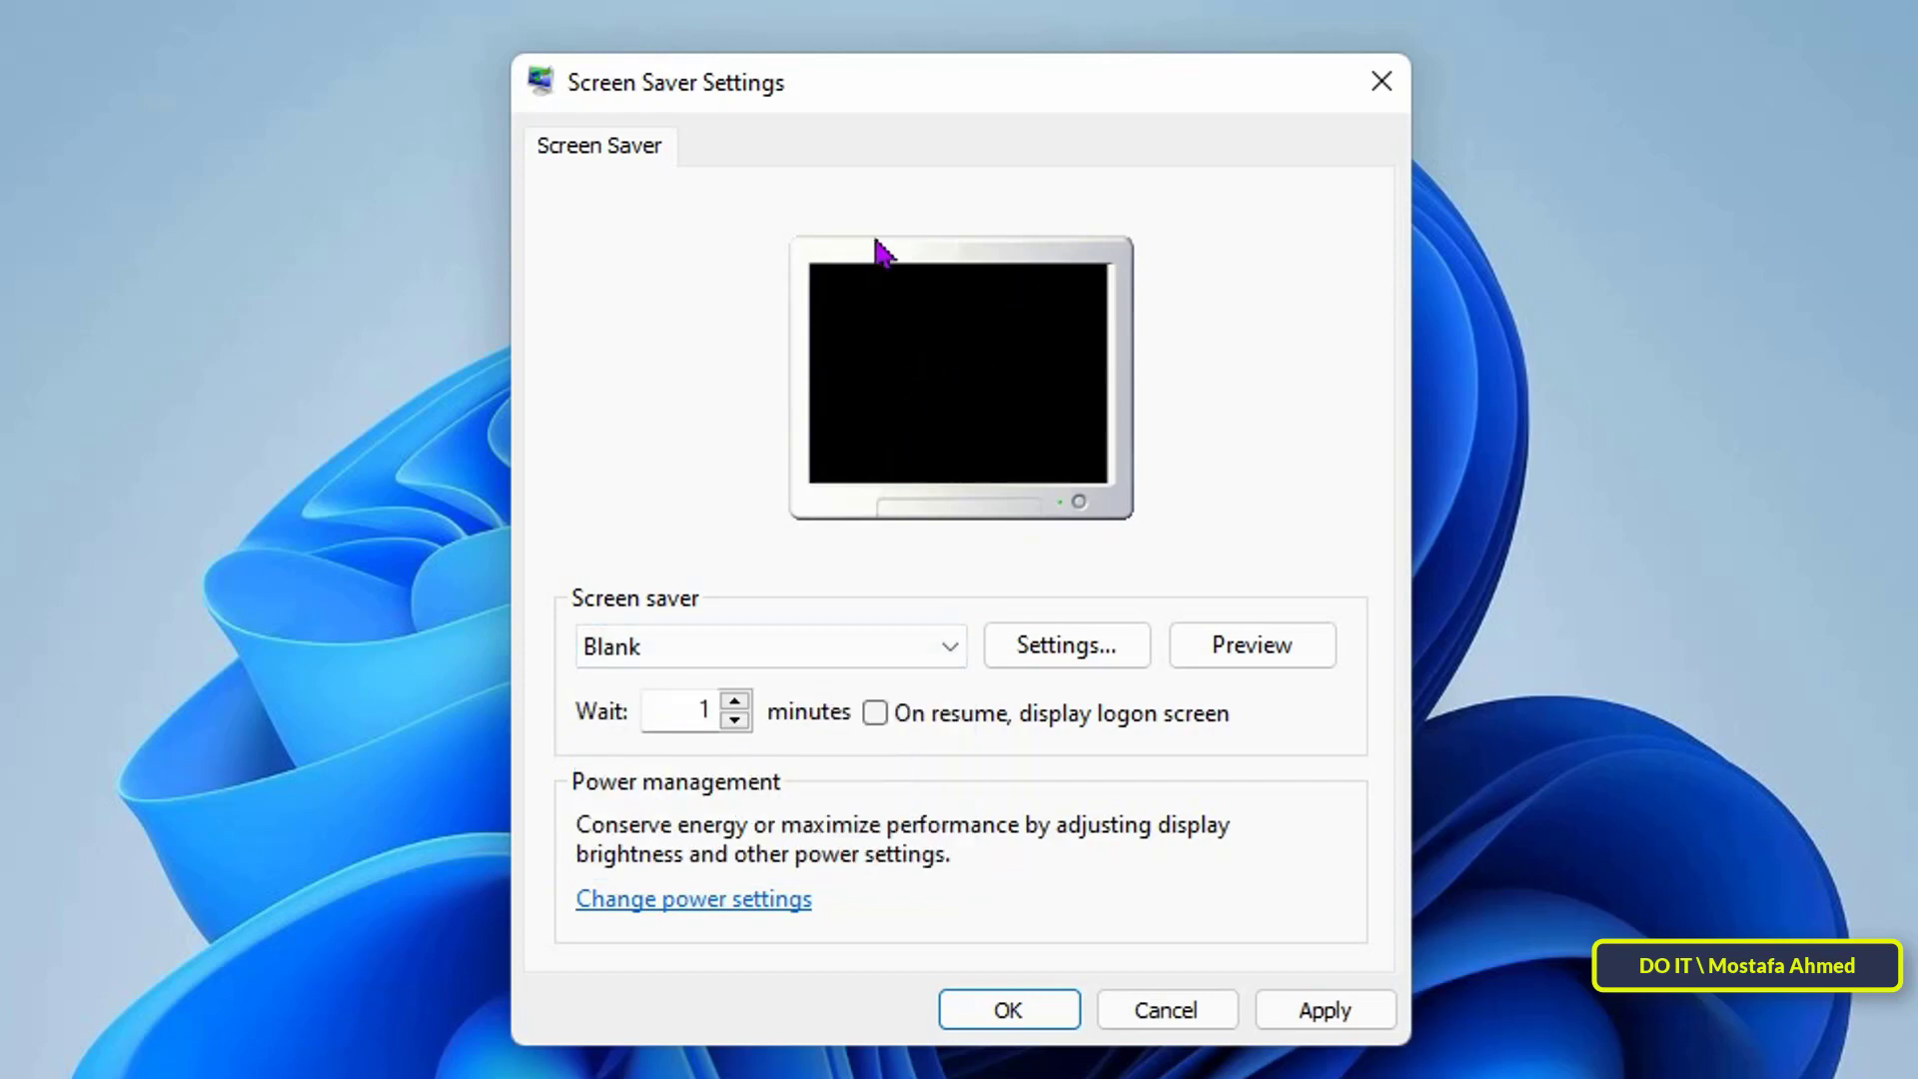
Preview Bubbles, Mystify and Photos, then settle on Ribbons as the screen saver.
left_click(955, 652)
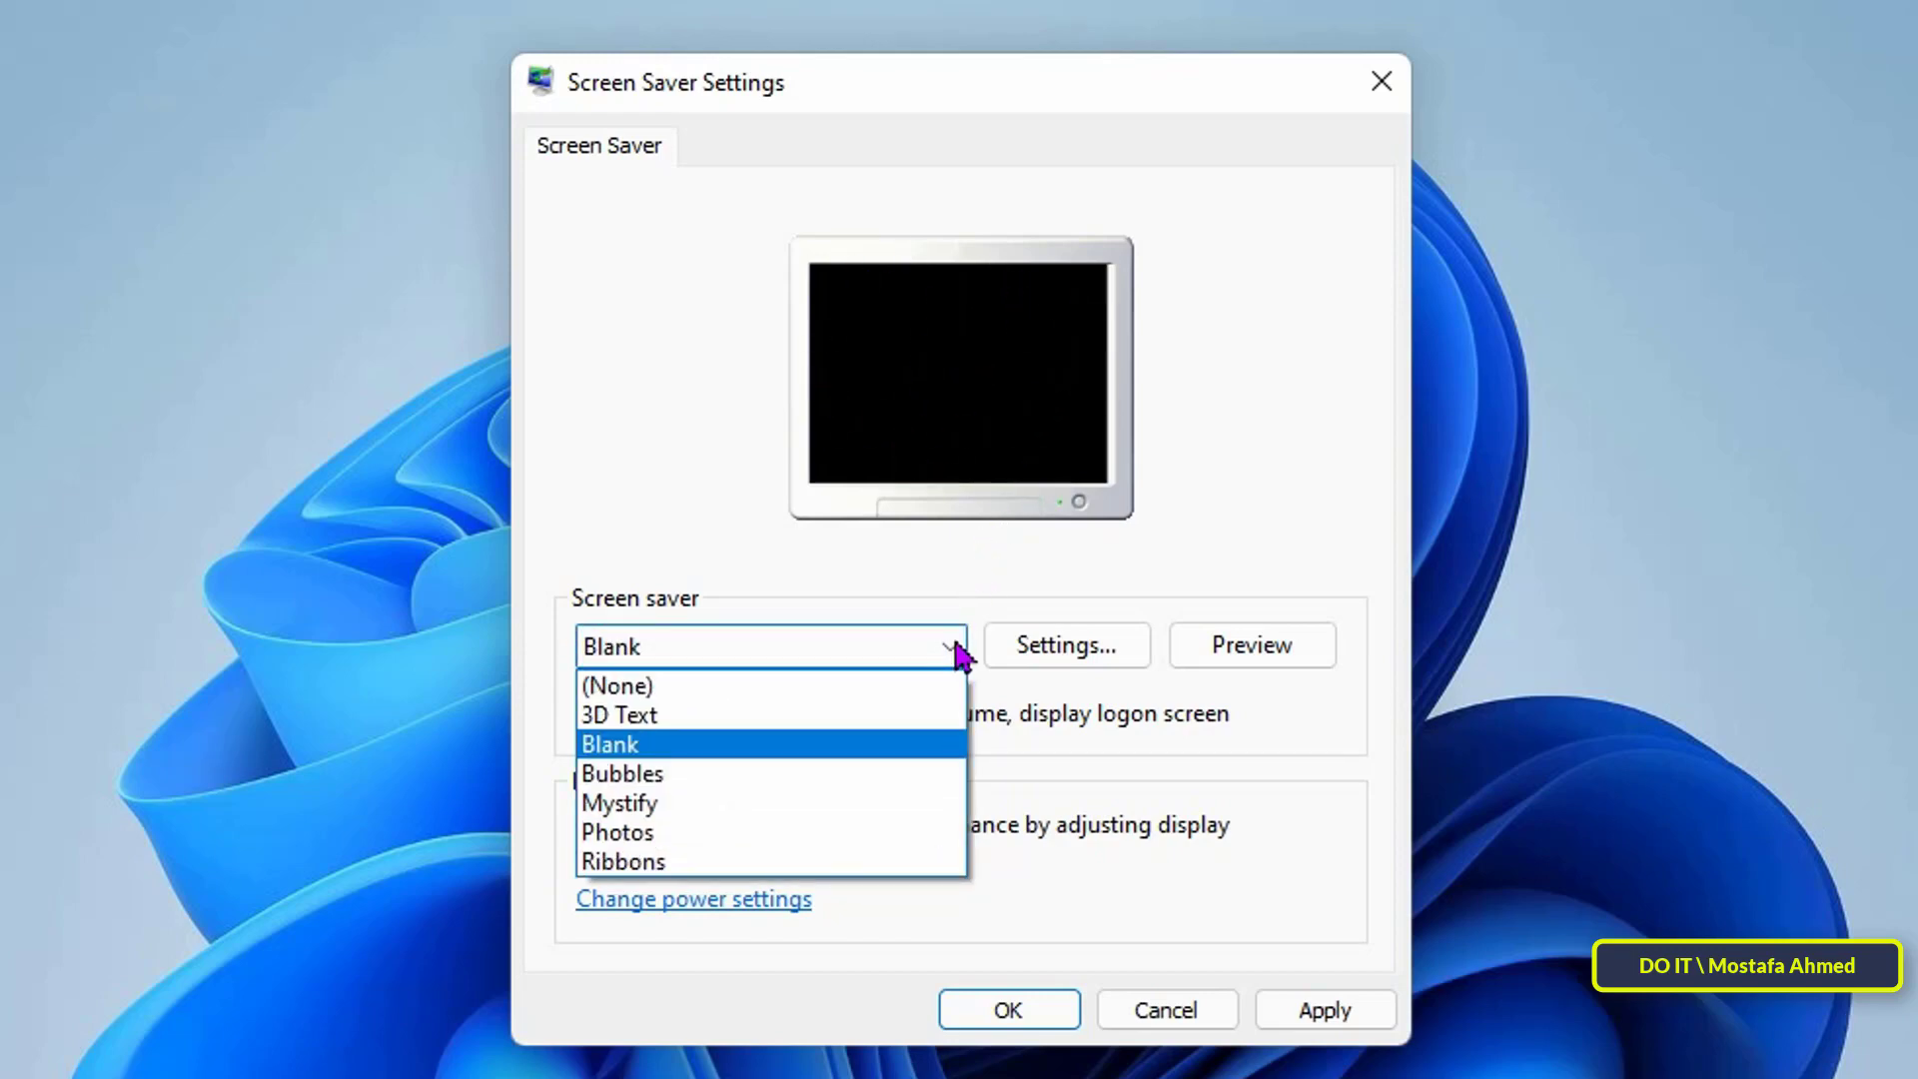
left_click(878, 775)
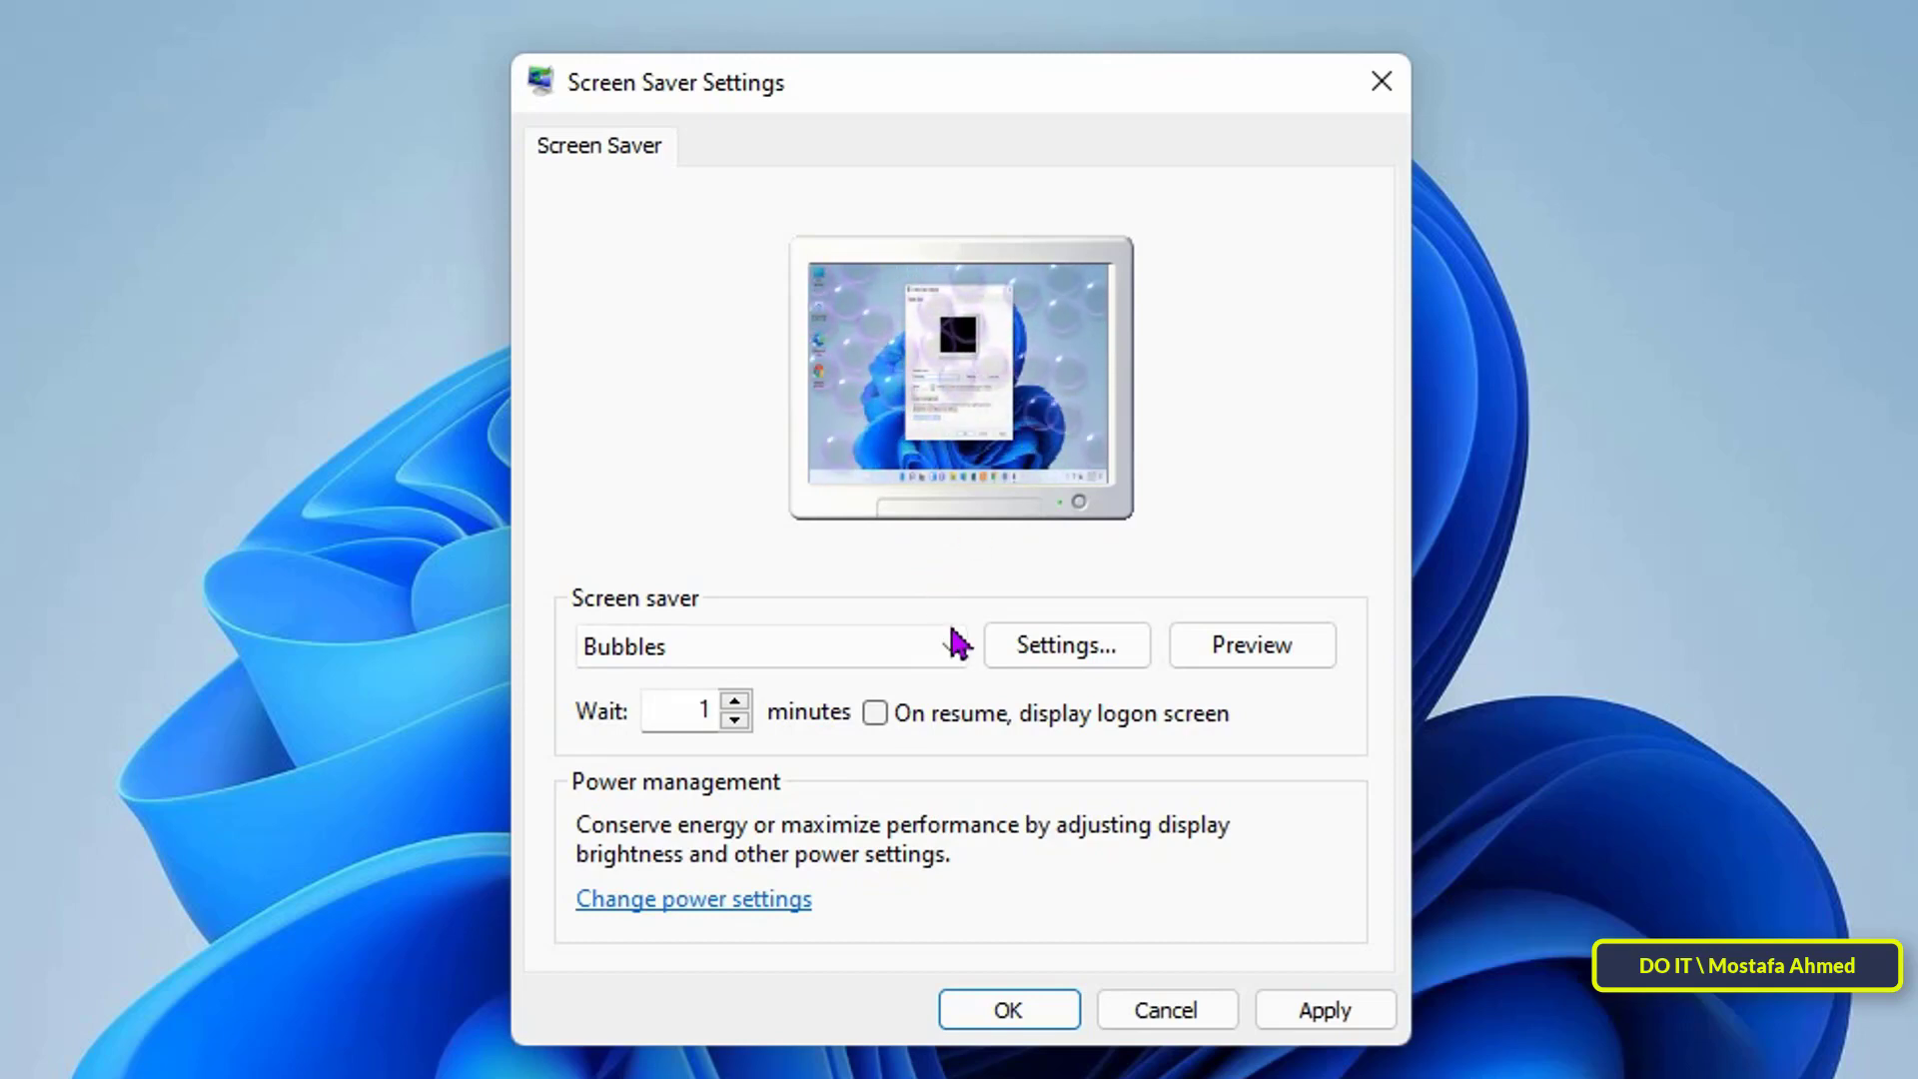
left_click(957, 645)
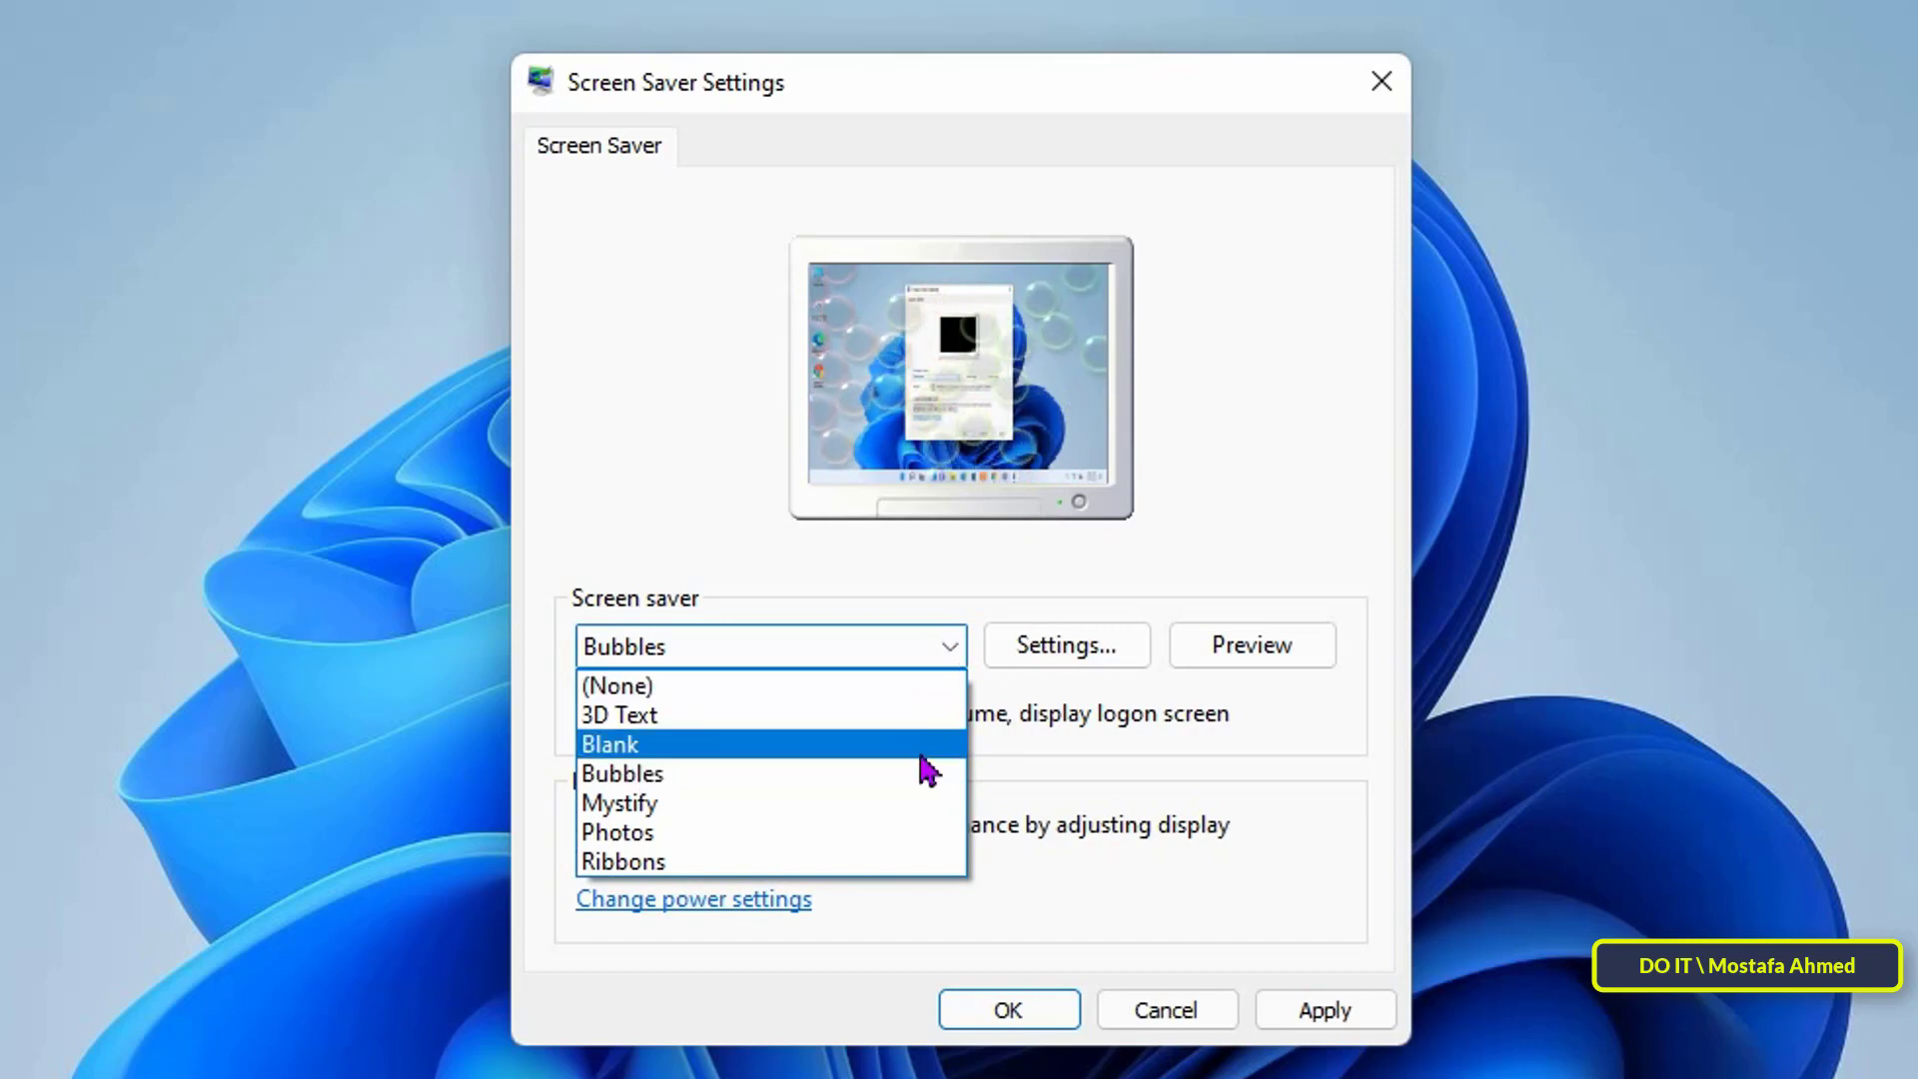
left_click(901, 807)
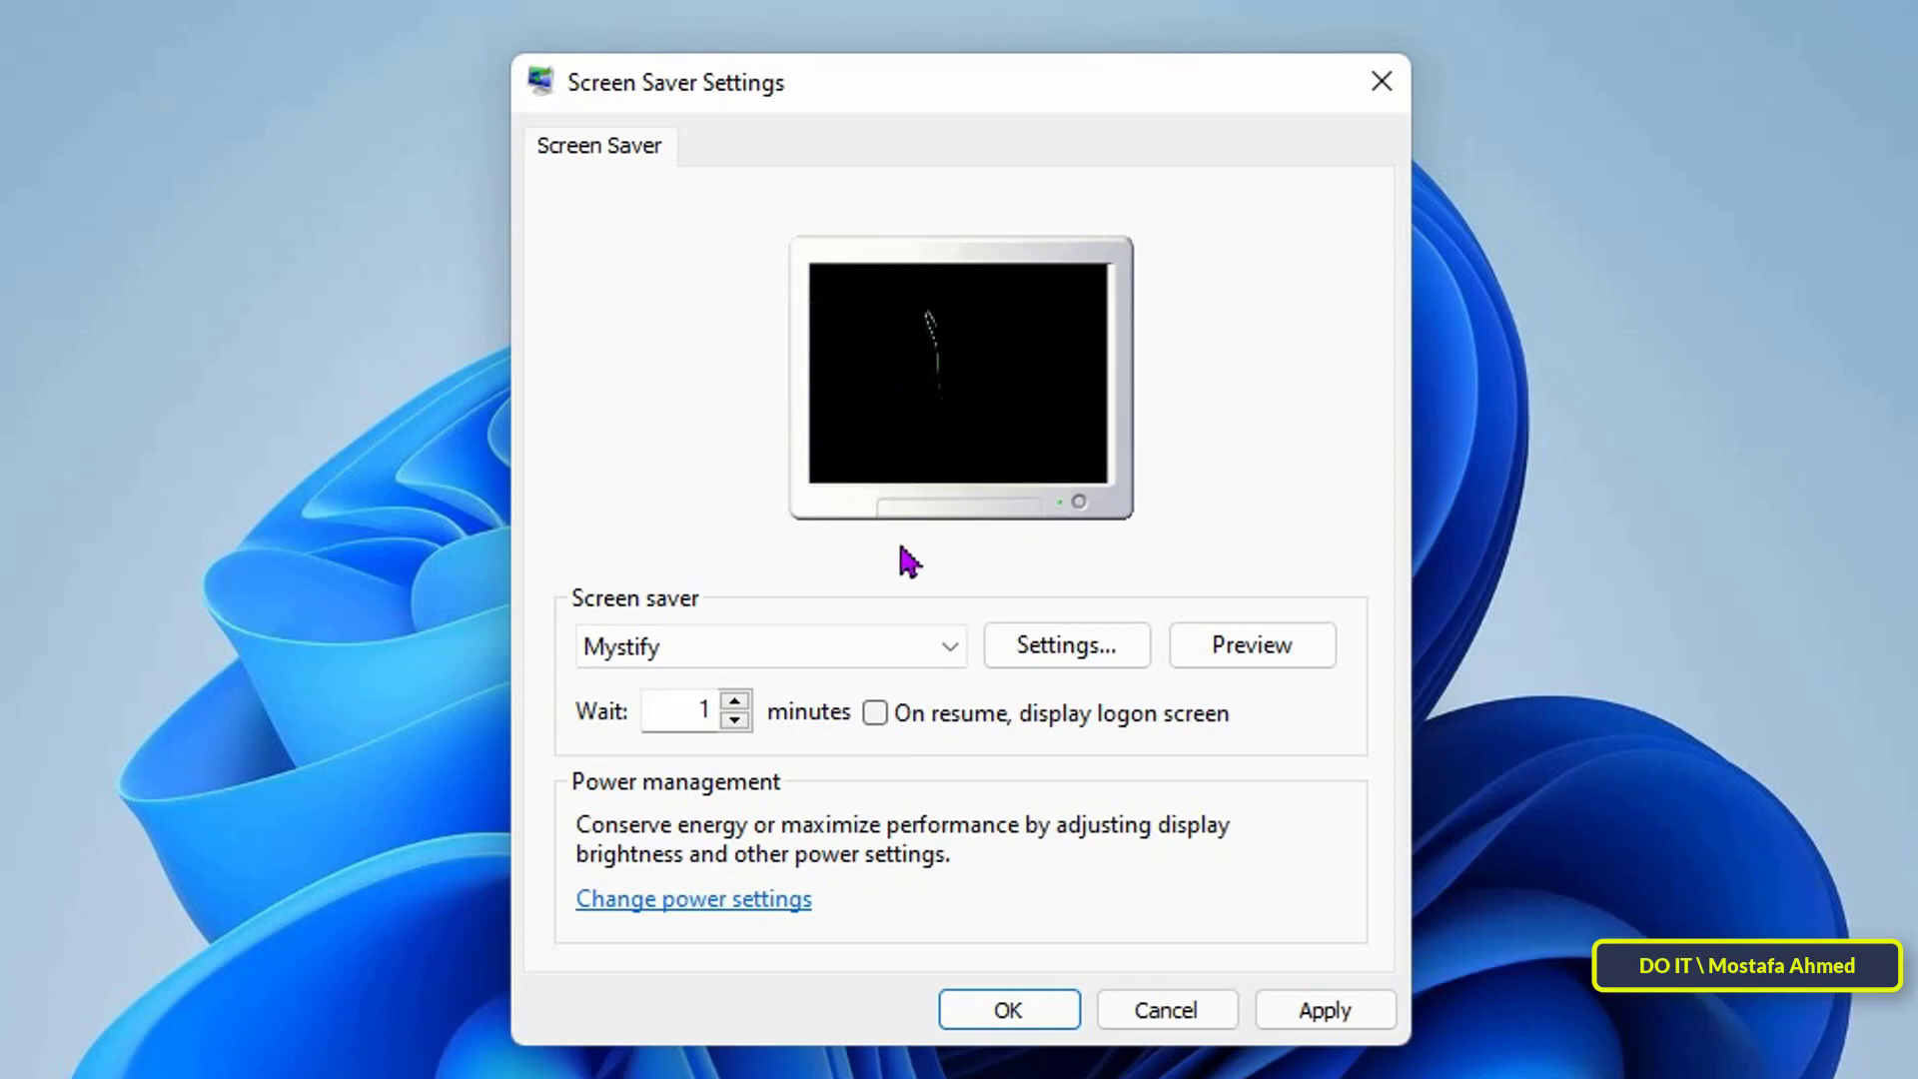
left_click(962, 648)
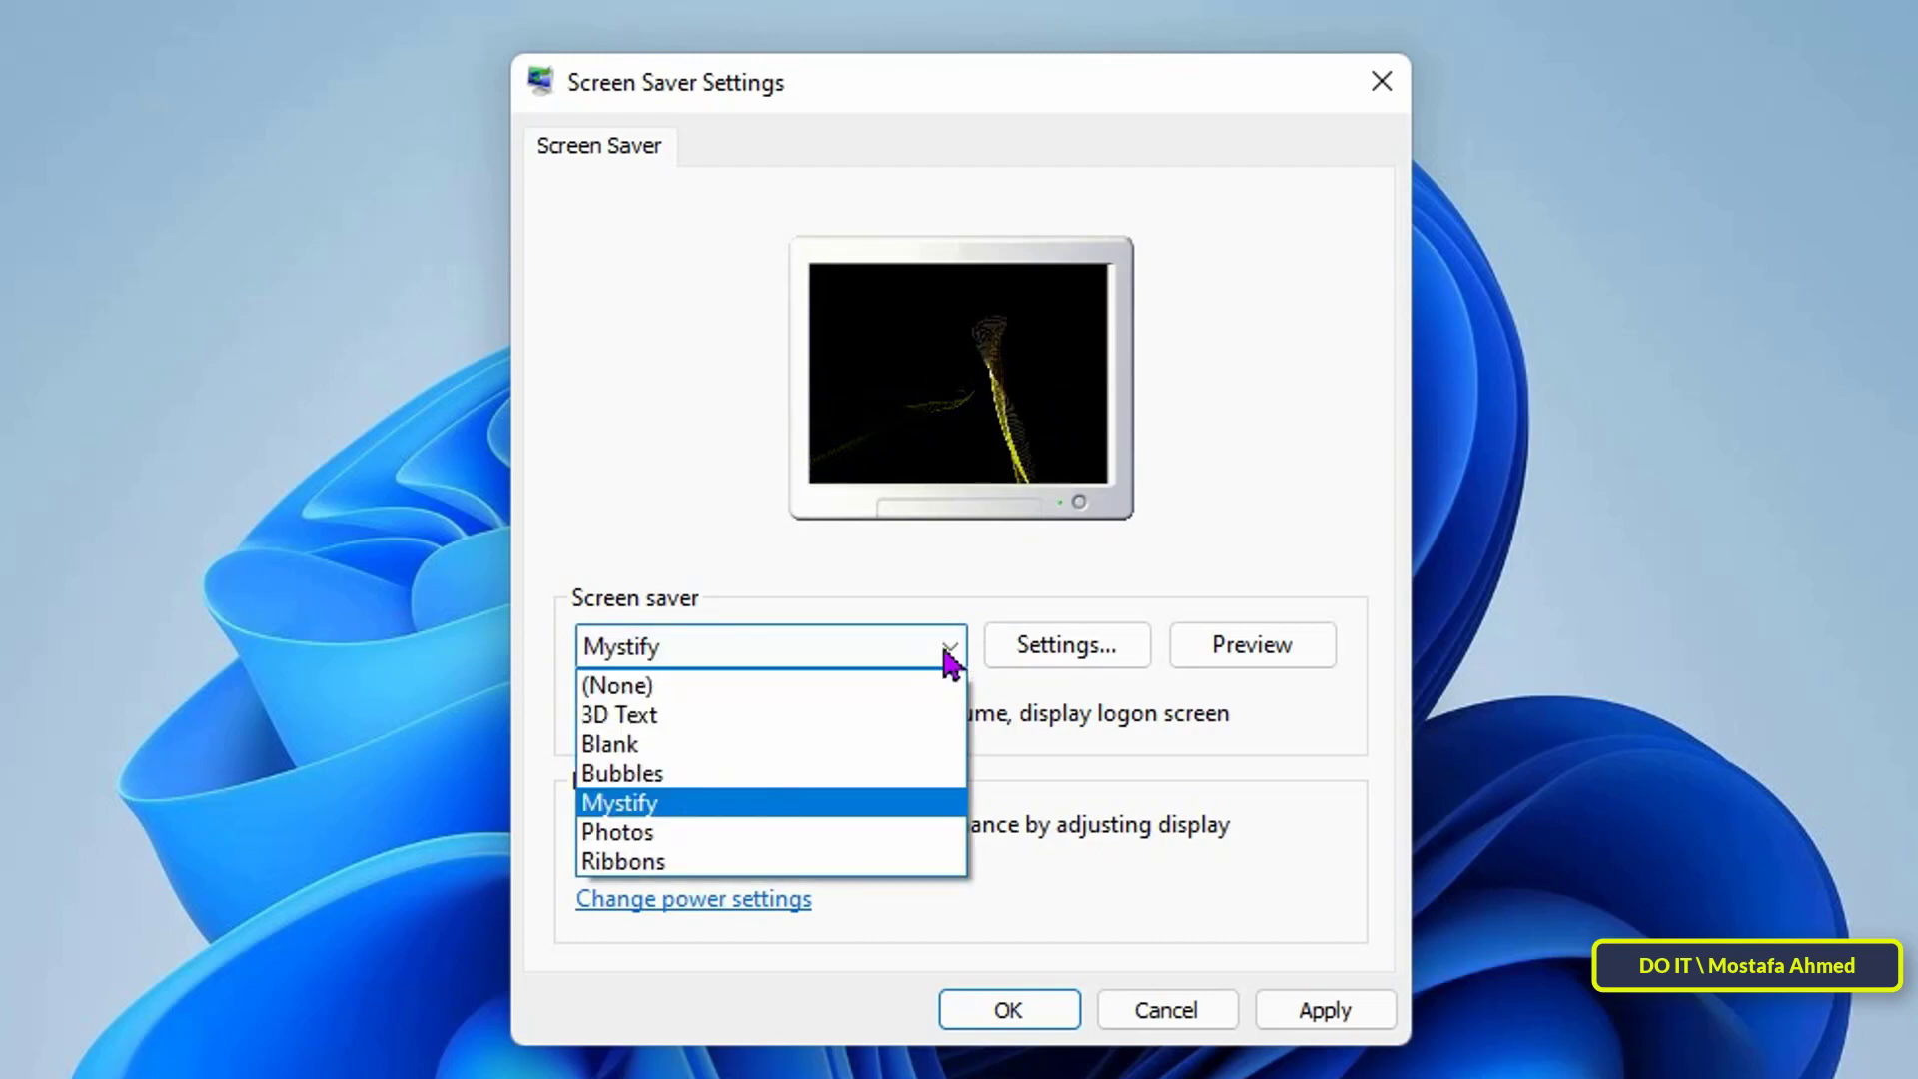
left_click(707, 833)
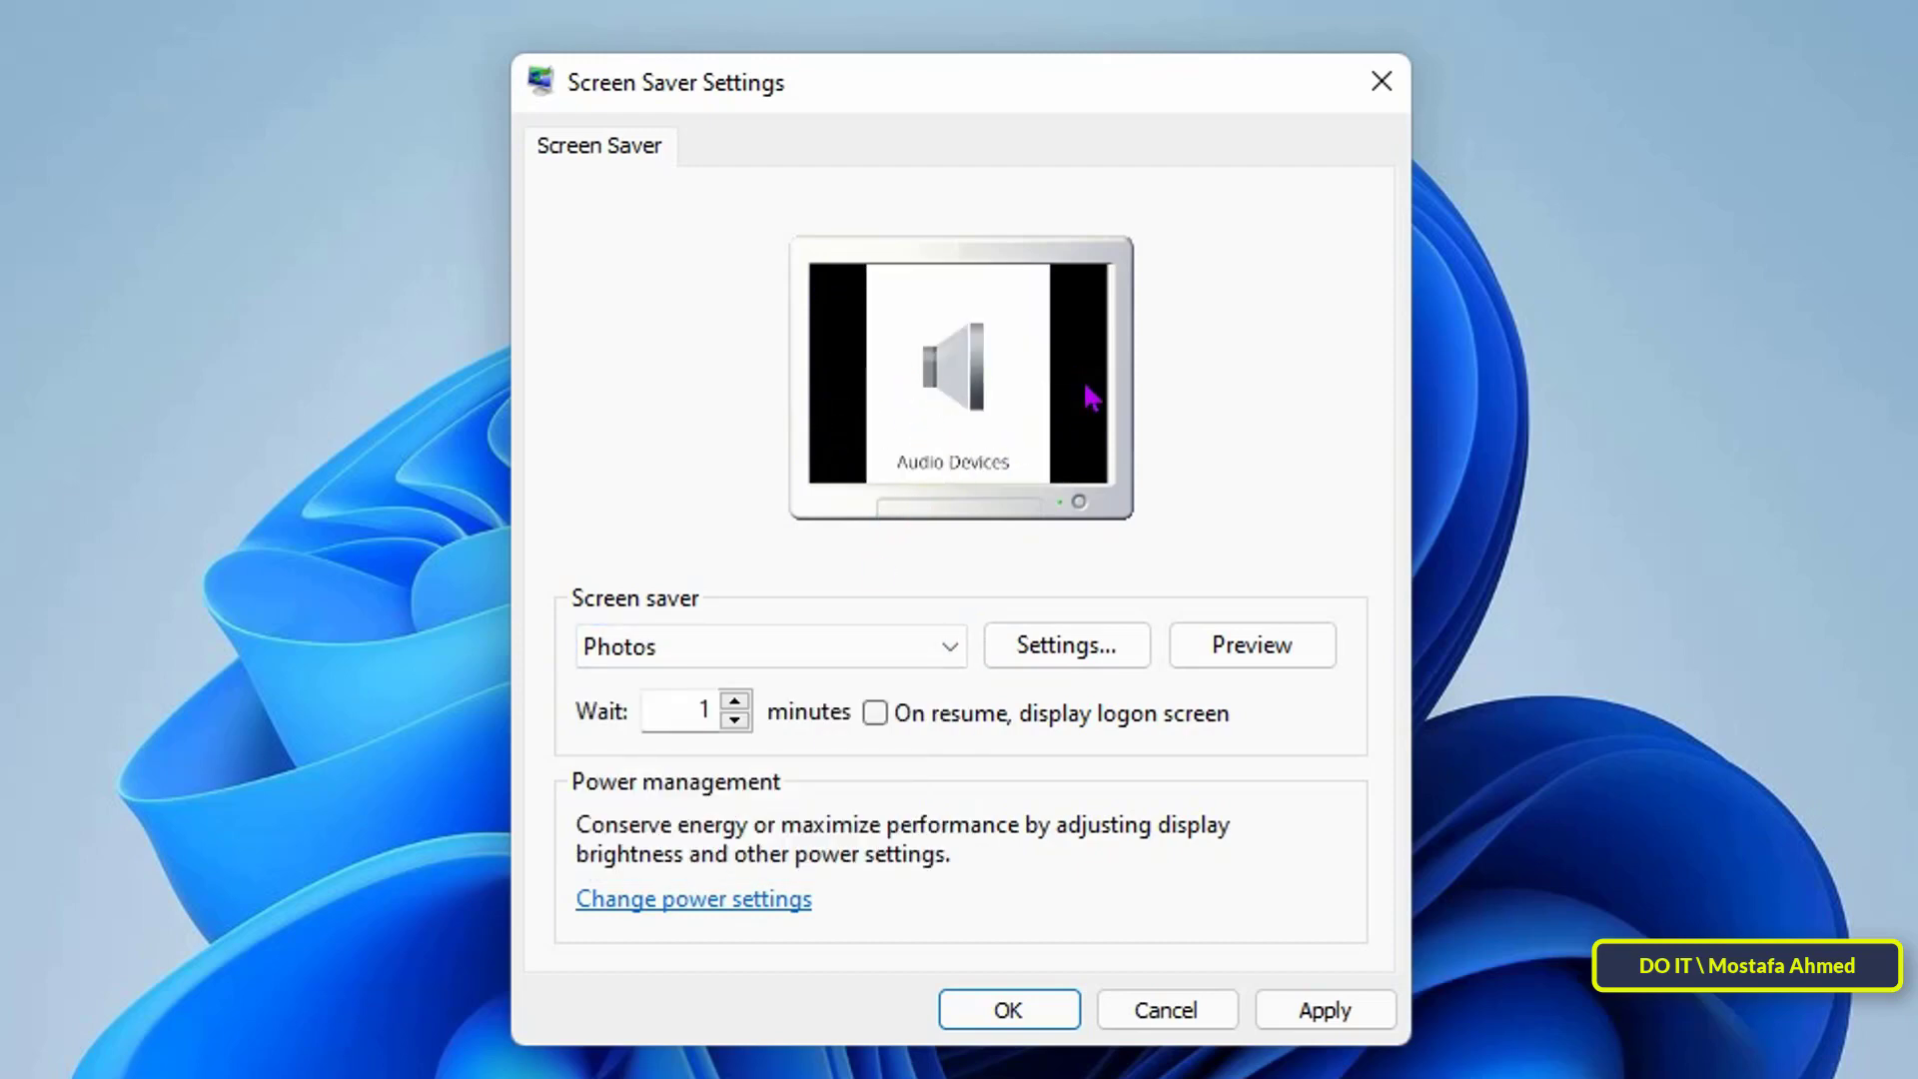
left_click(954, 648)
left_click(713, 864)
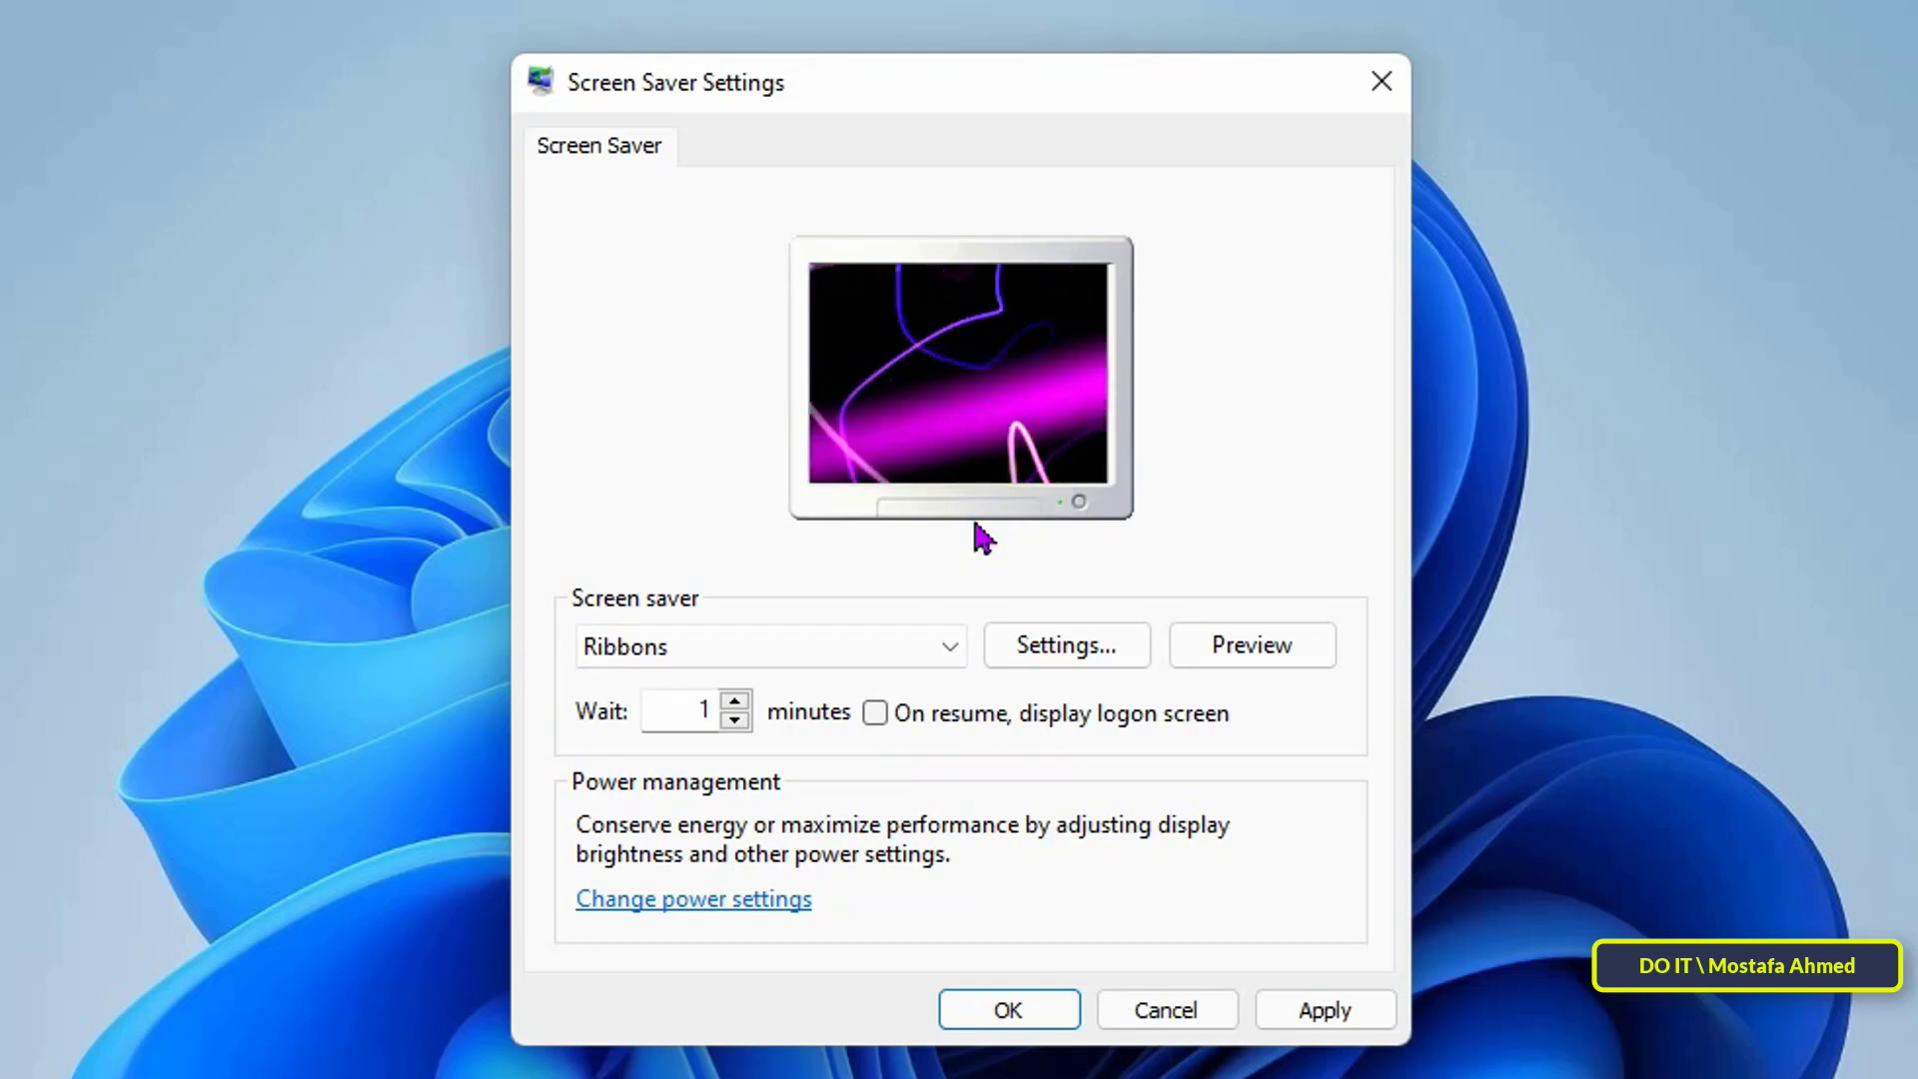
left_click(959, 643)
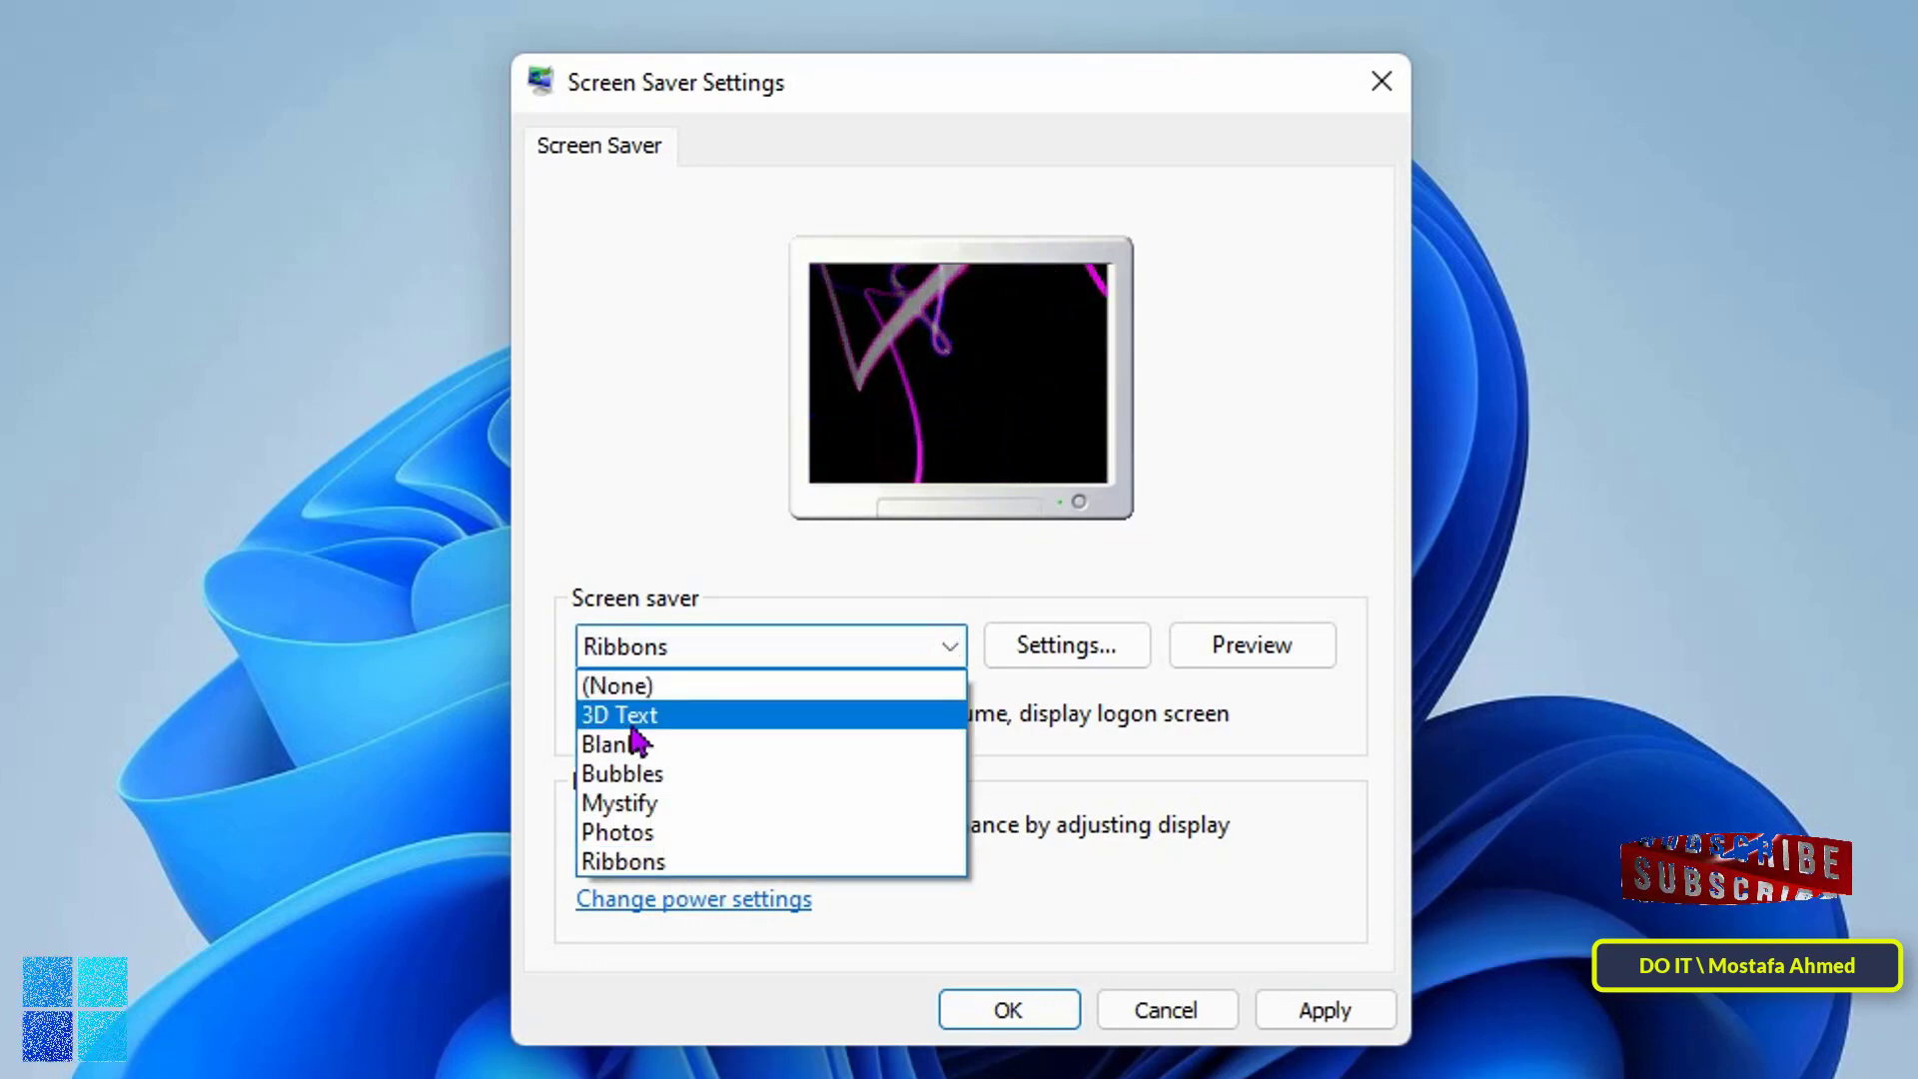
Set the 3D Text screen saver to show custom text 'DO IT' in bold Tahoma.
left_click(703, 720)
left_click(1067, 654)
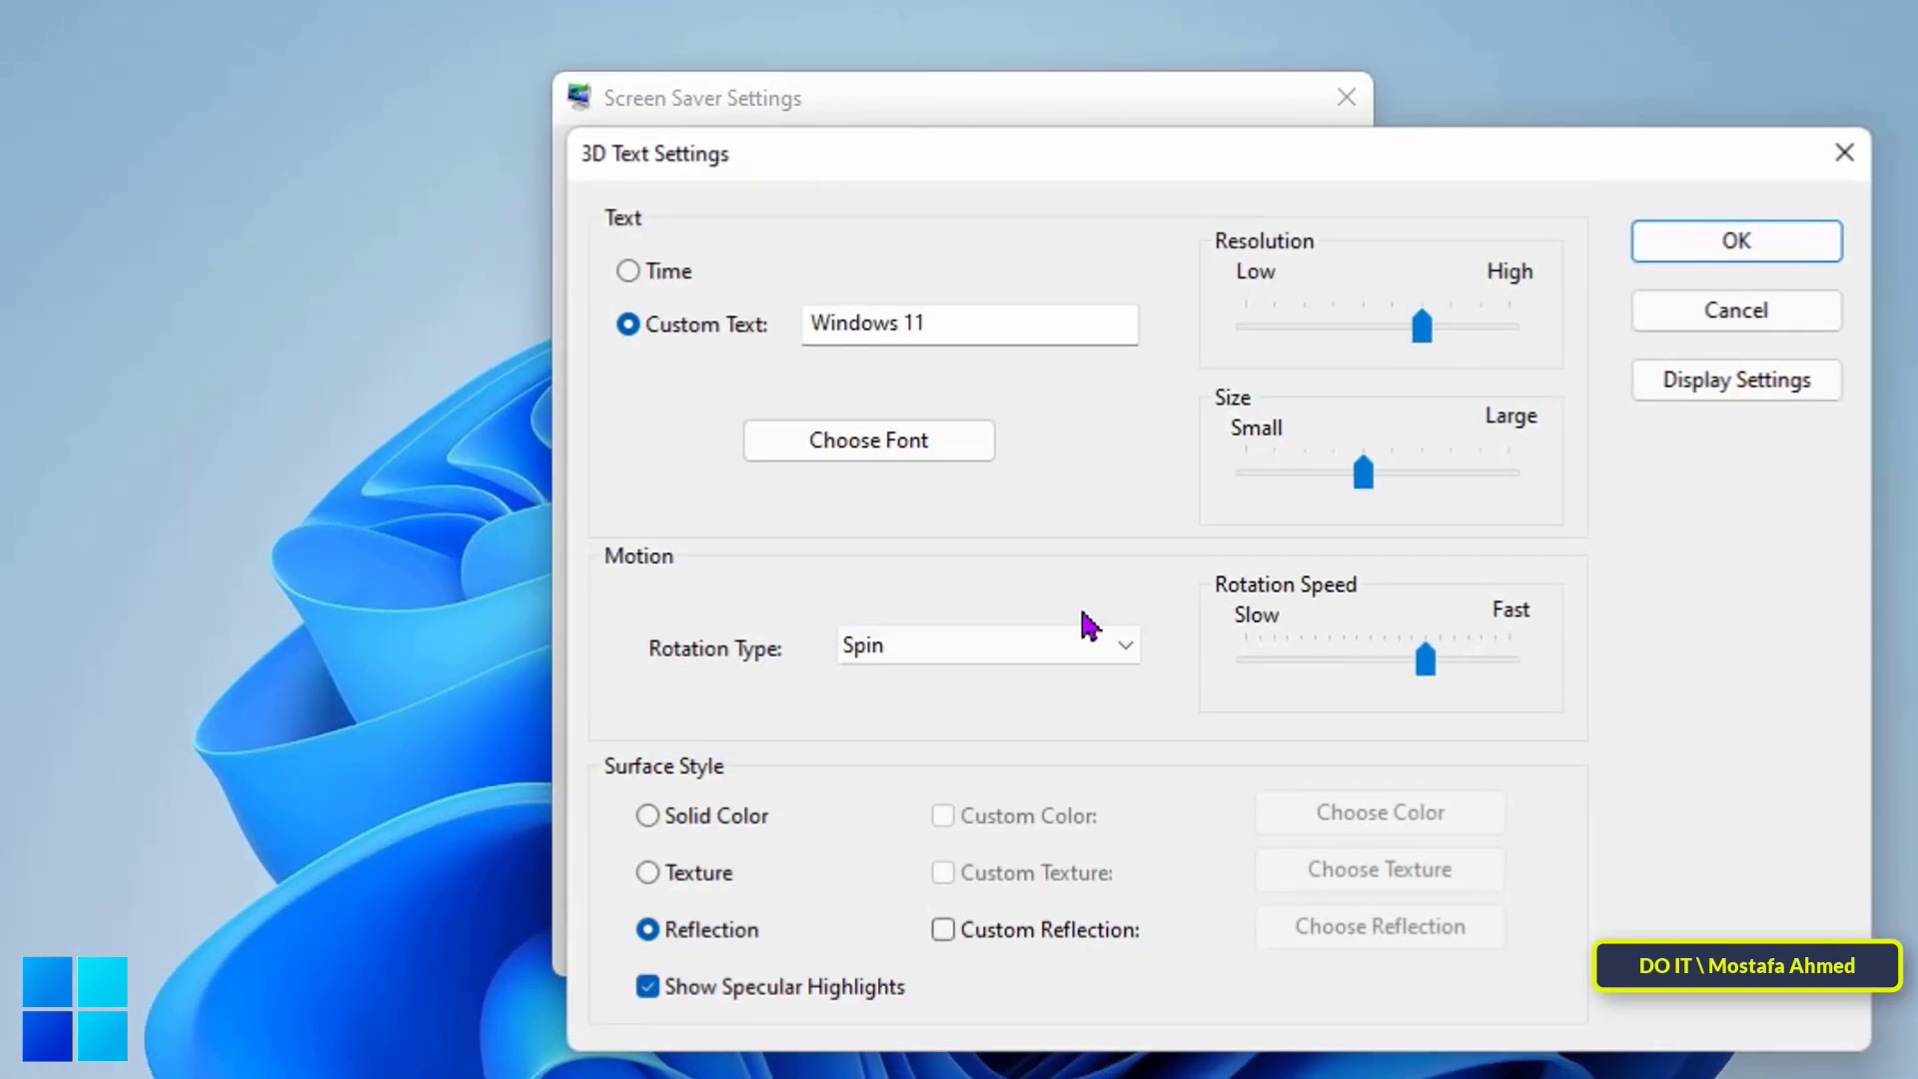
left_click_drag(938, 312, 817, 323)
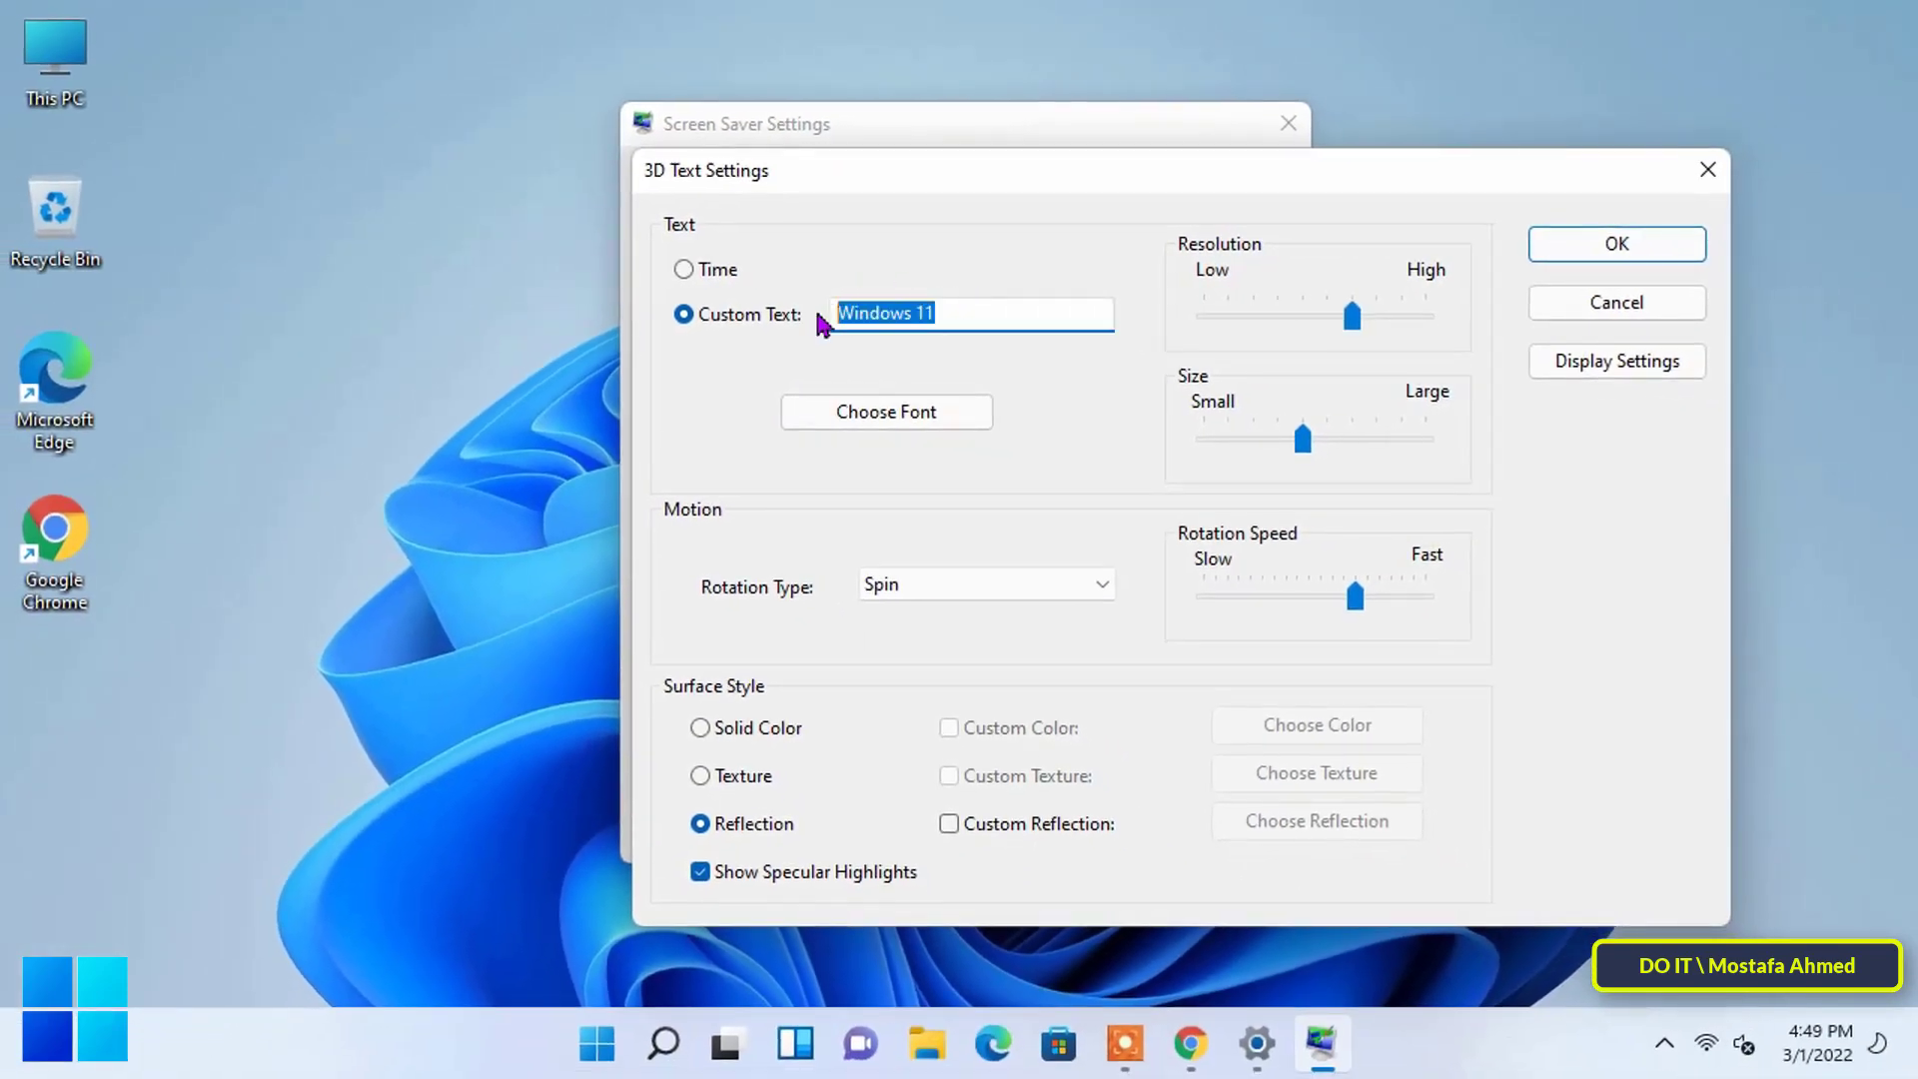
type("DO IT")
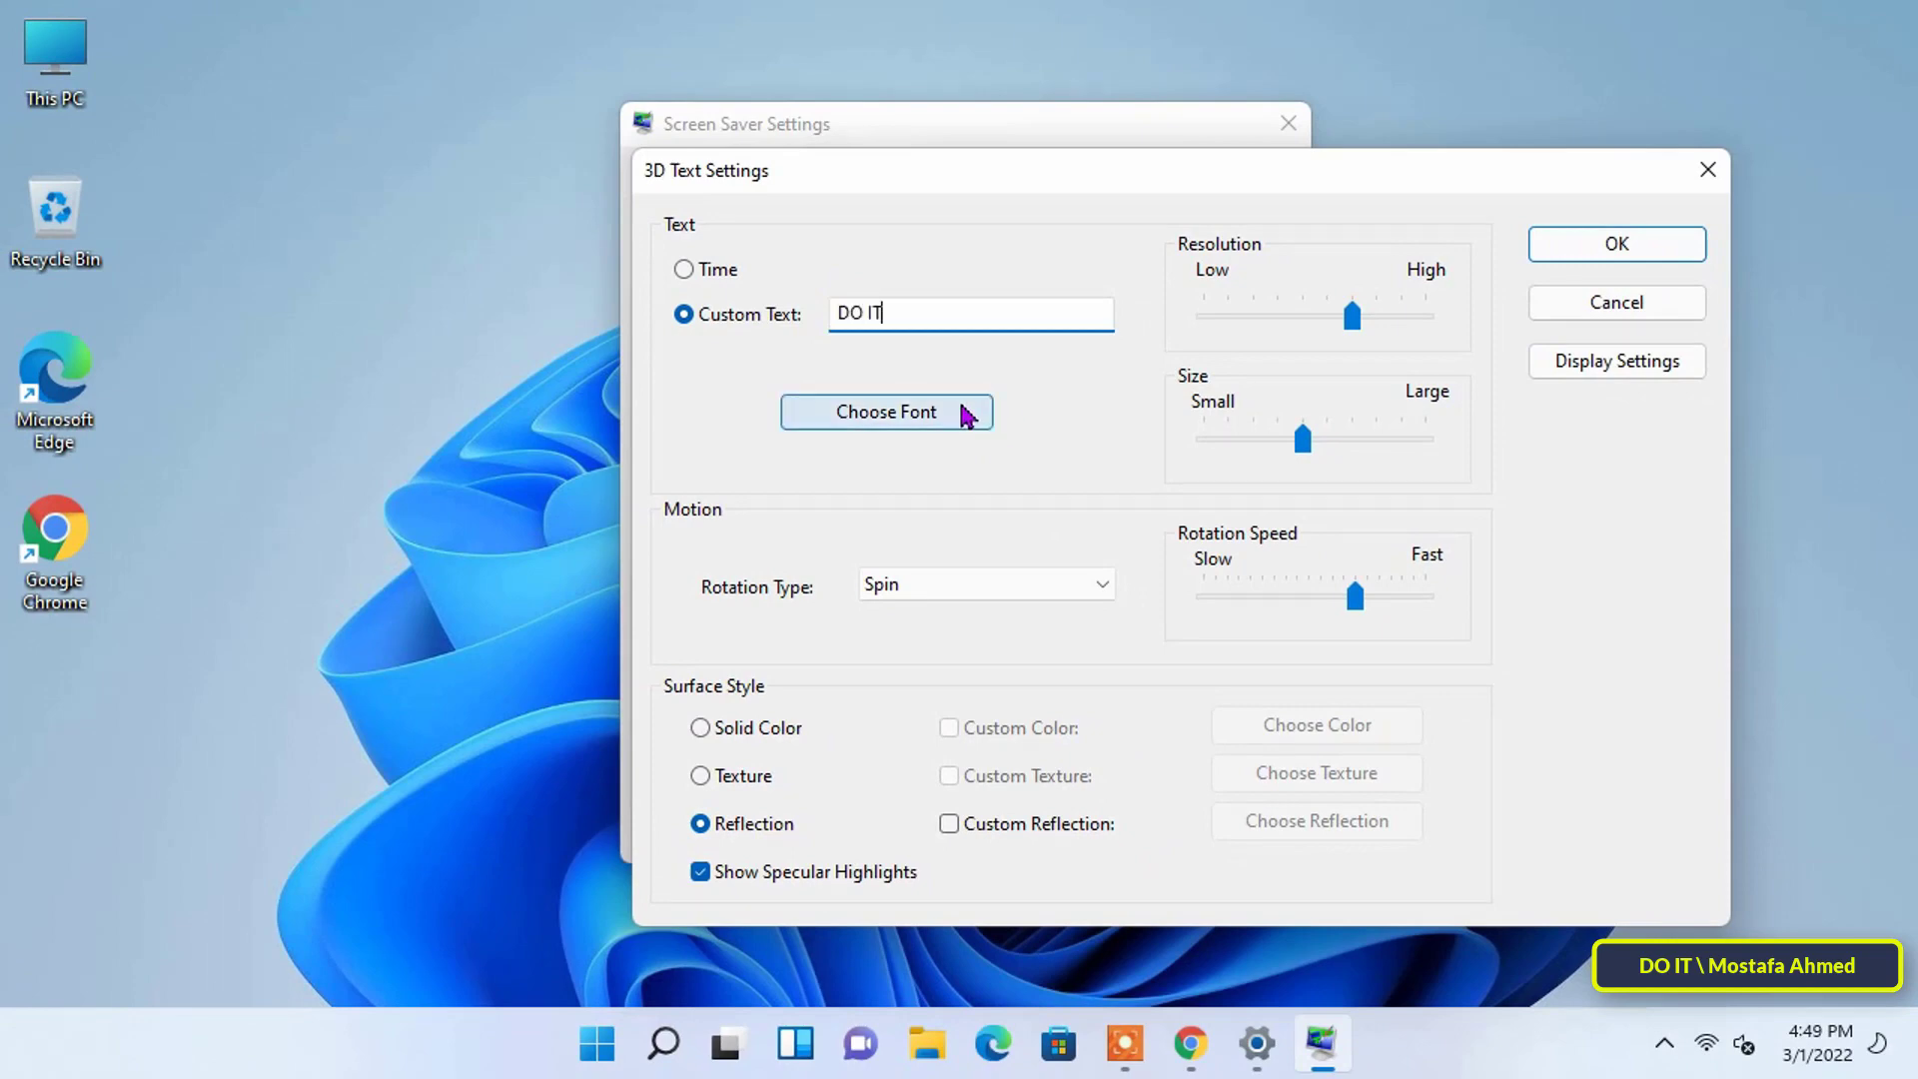
left_click(960, 416)
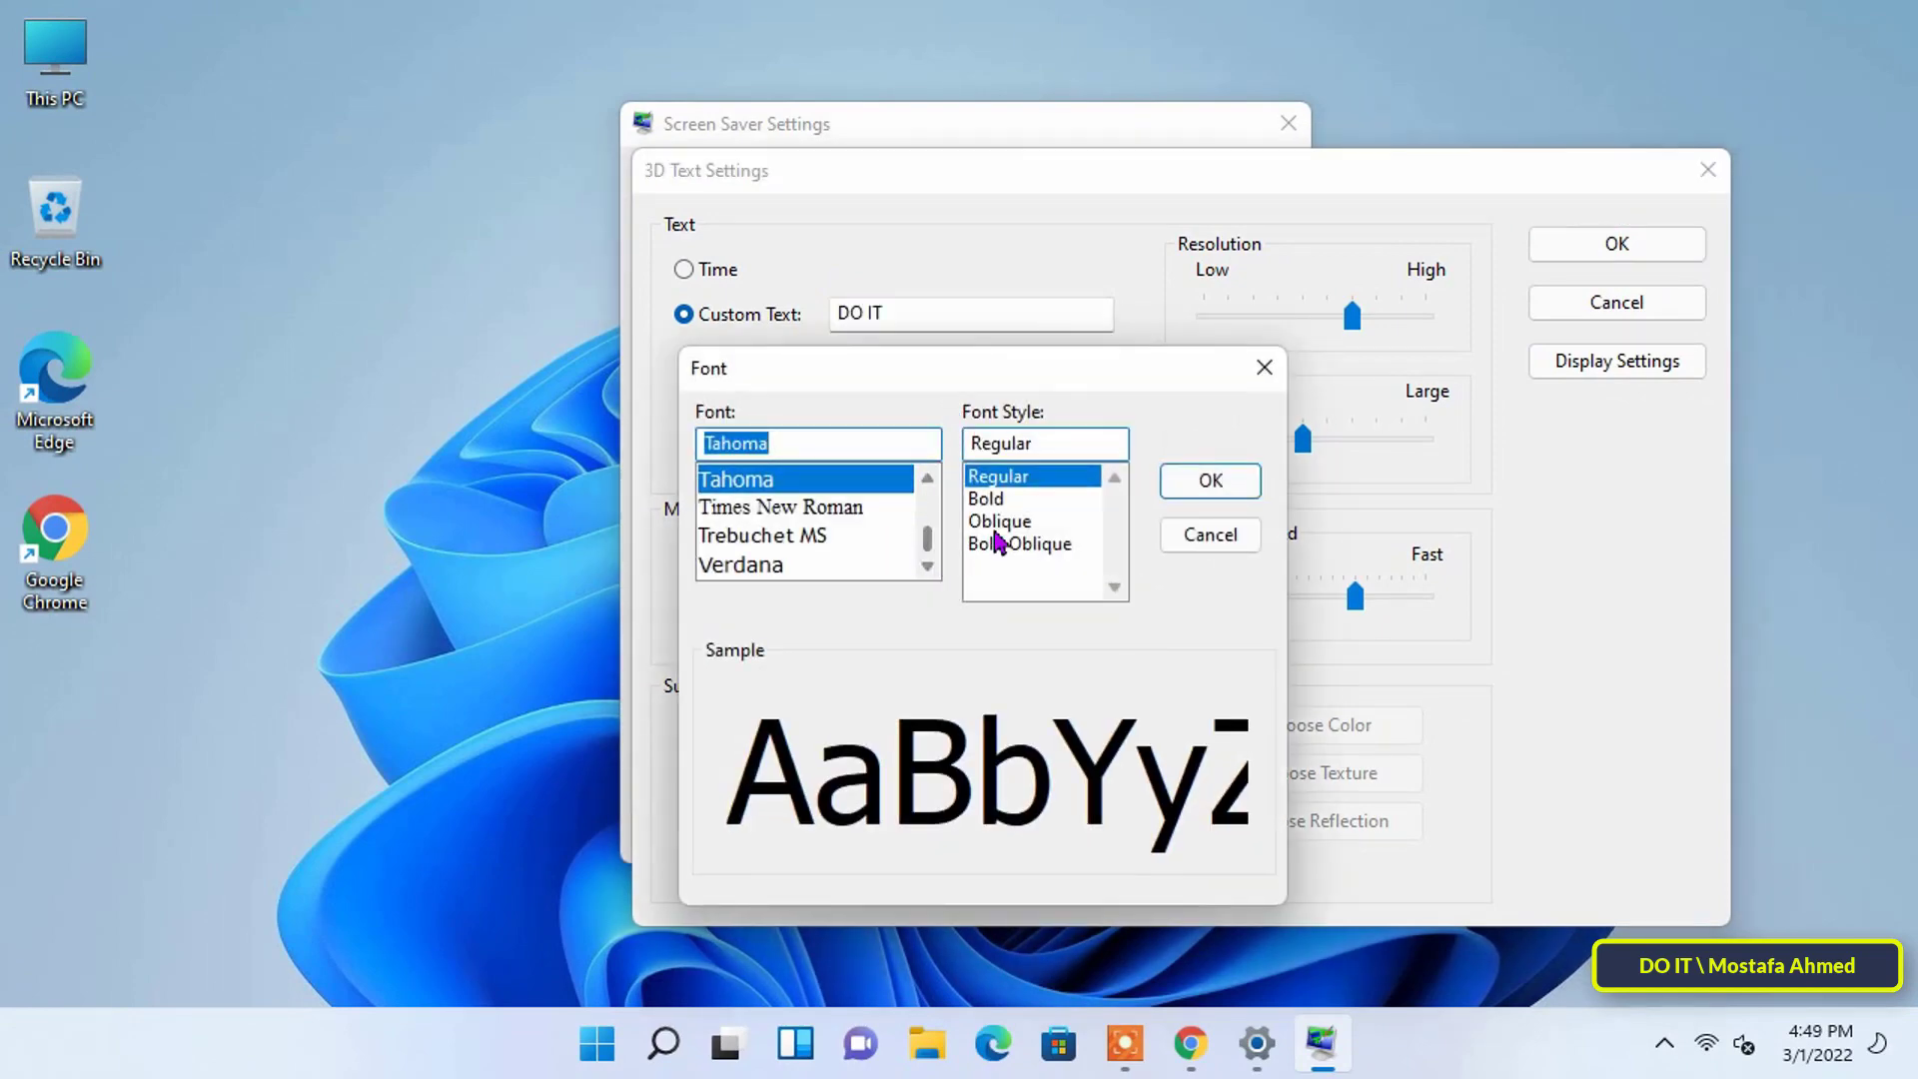
left_click(1000, 500)
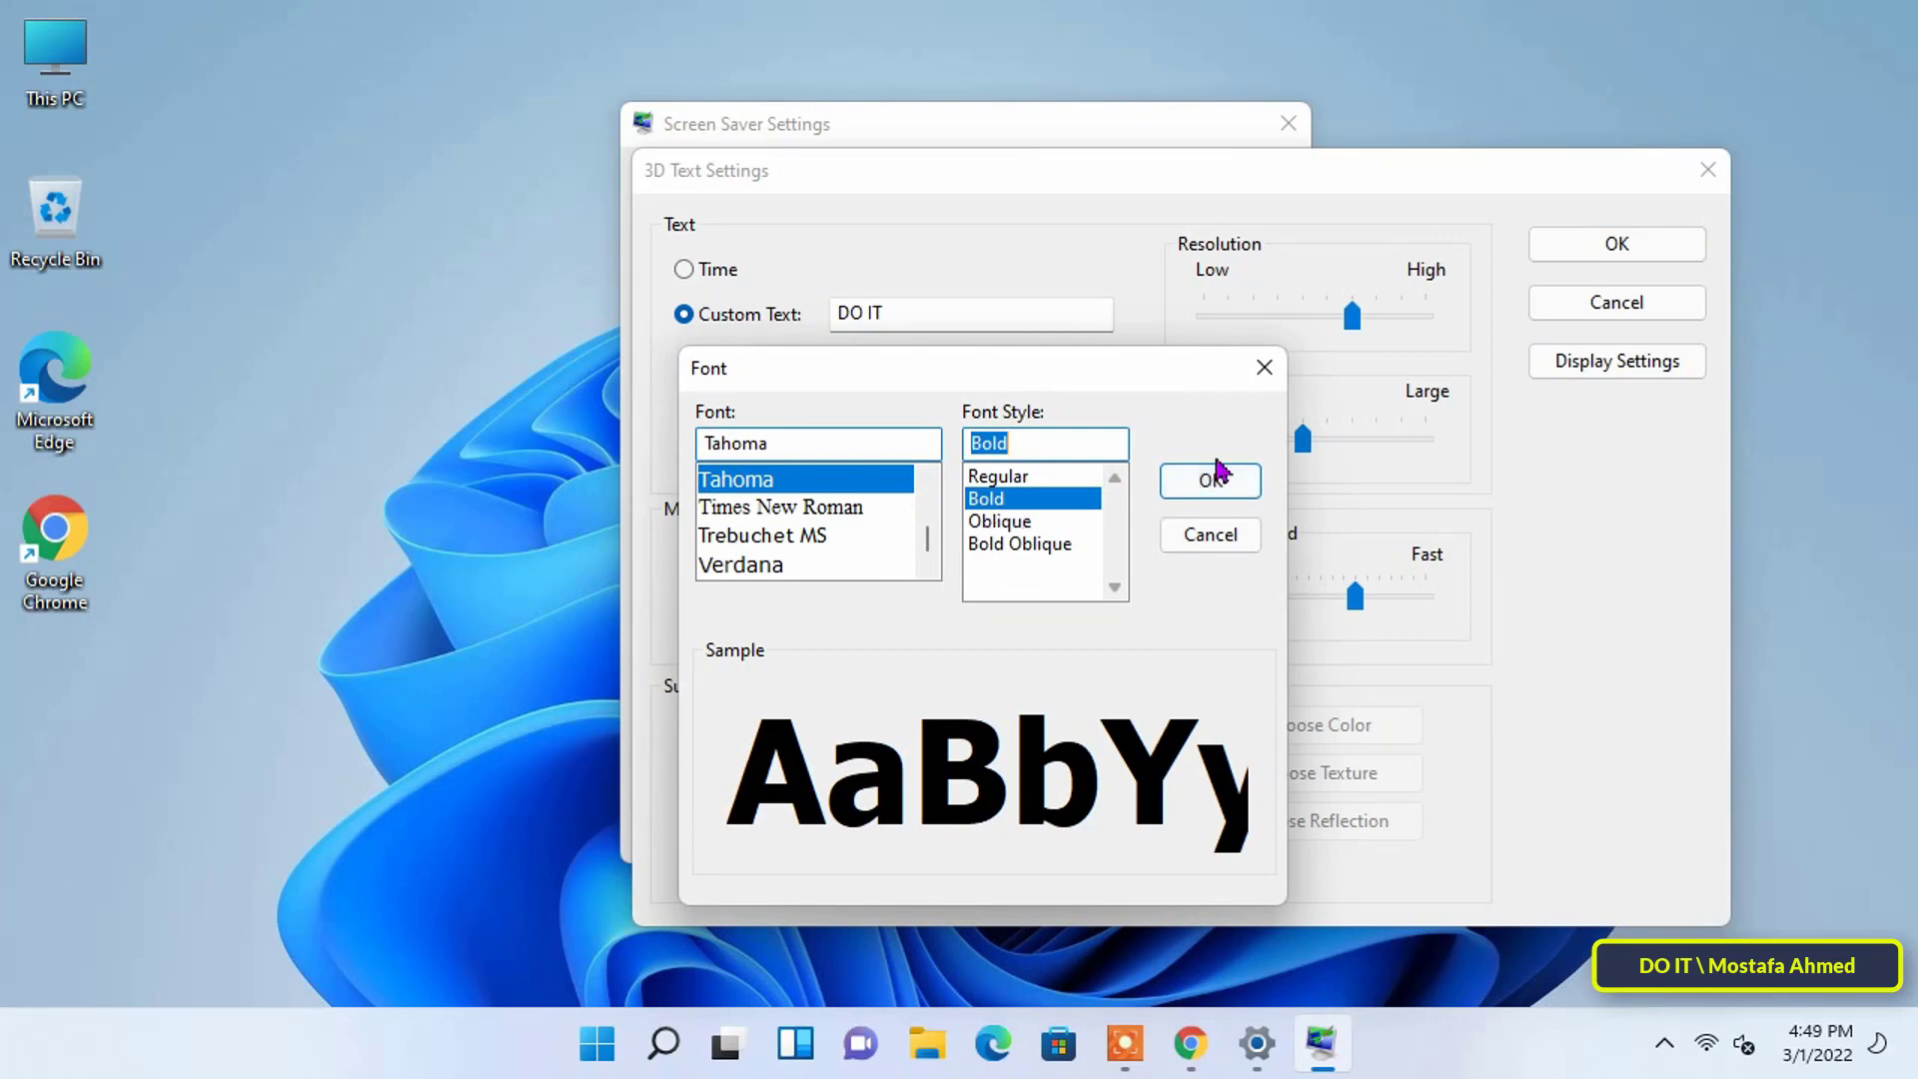
left_click(1214, 477)
left_click(1596, 243)
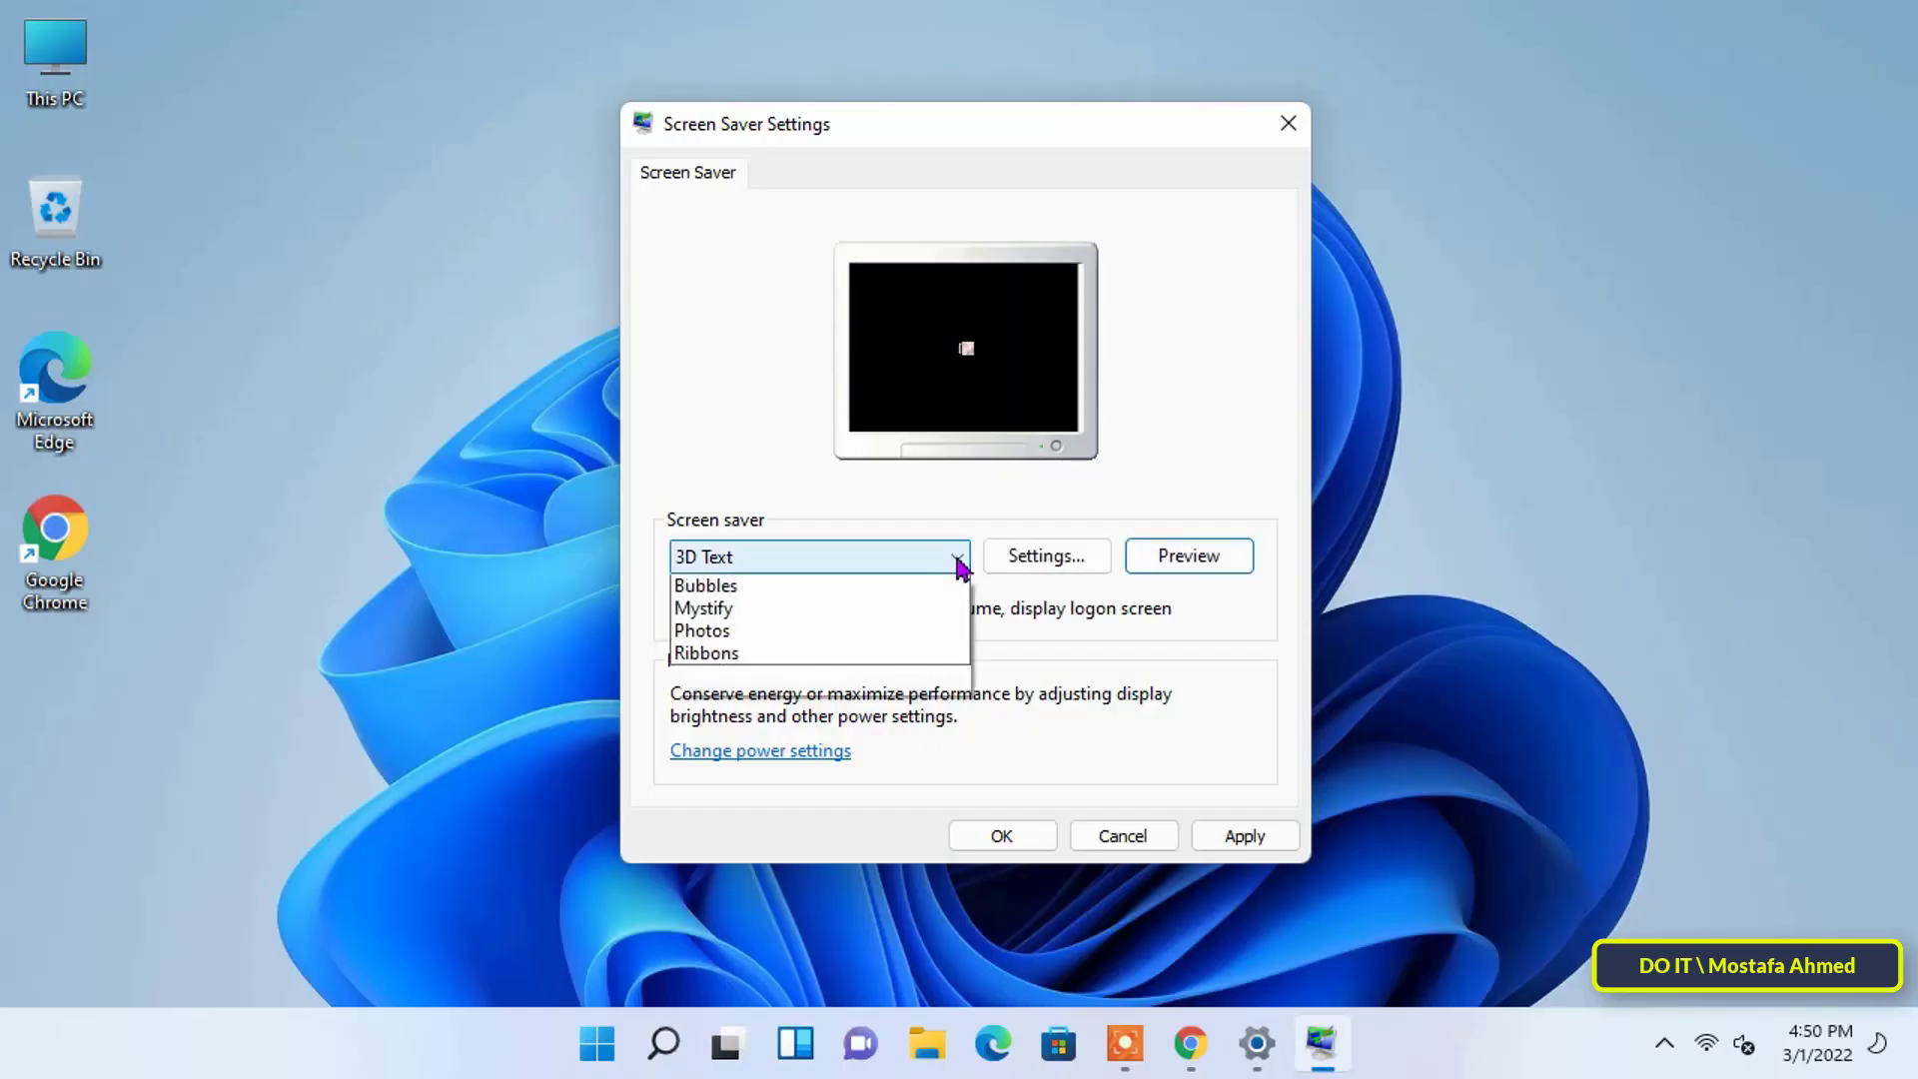
Set the Photos screen saver to use the PIC folder at Medium slide show speed.
left_click(818, 695)
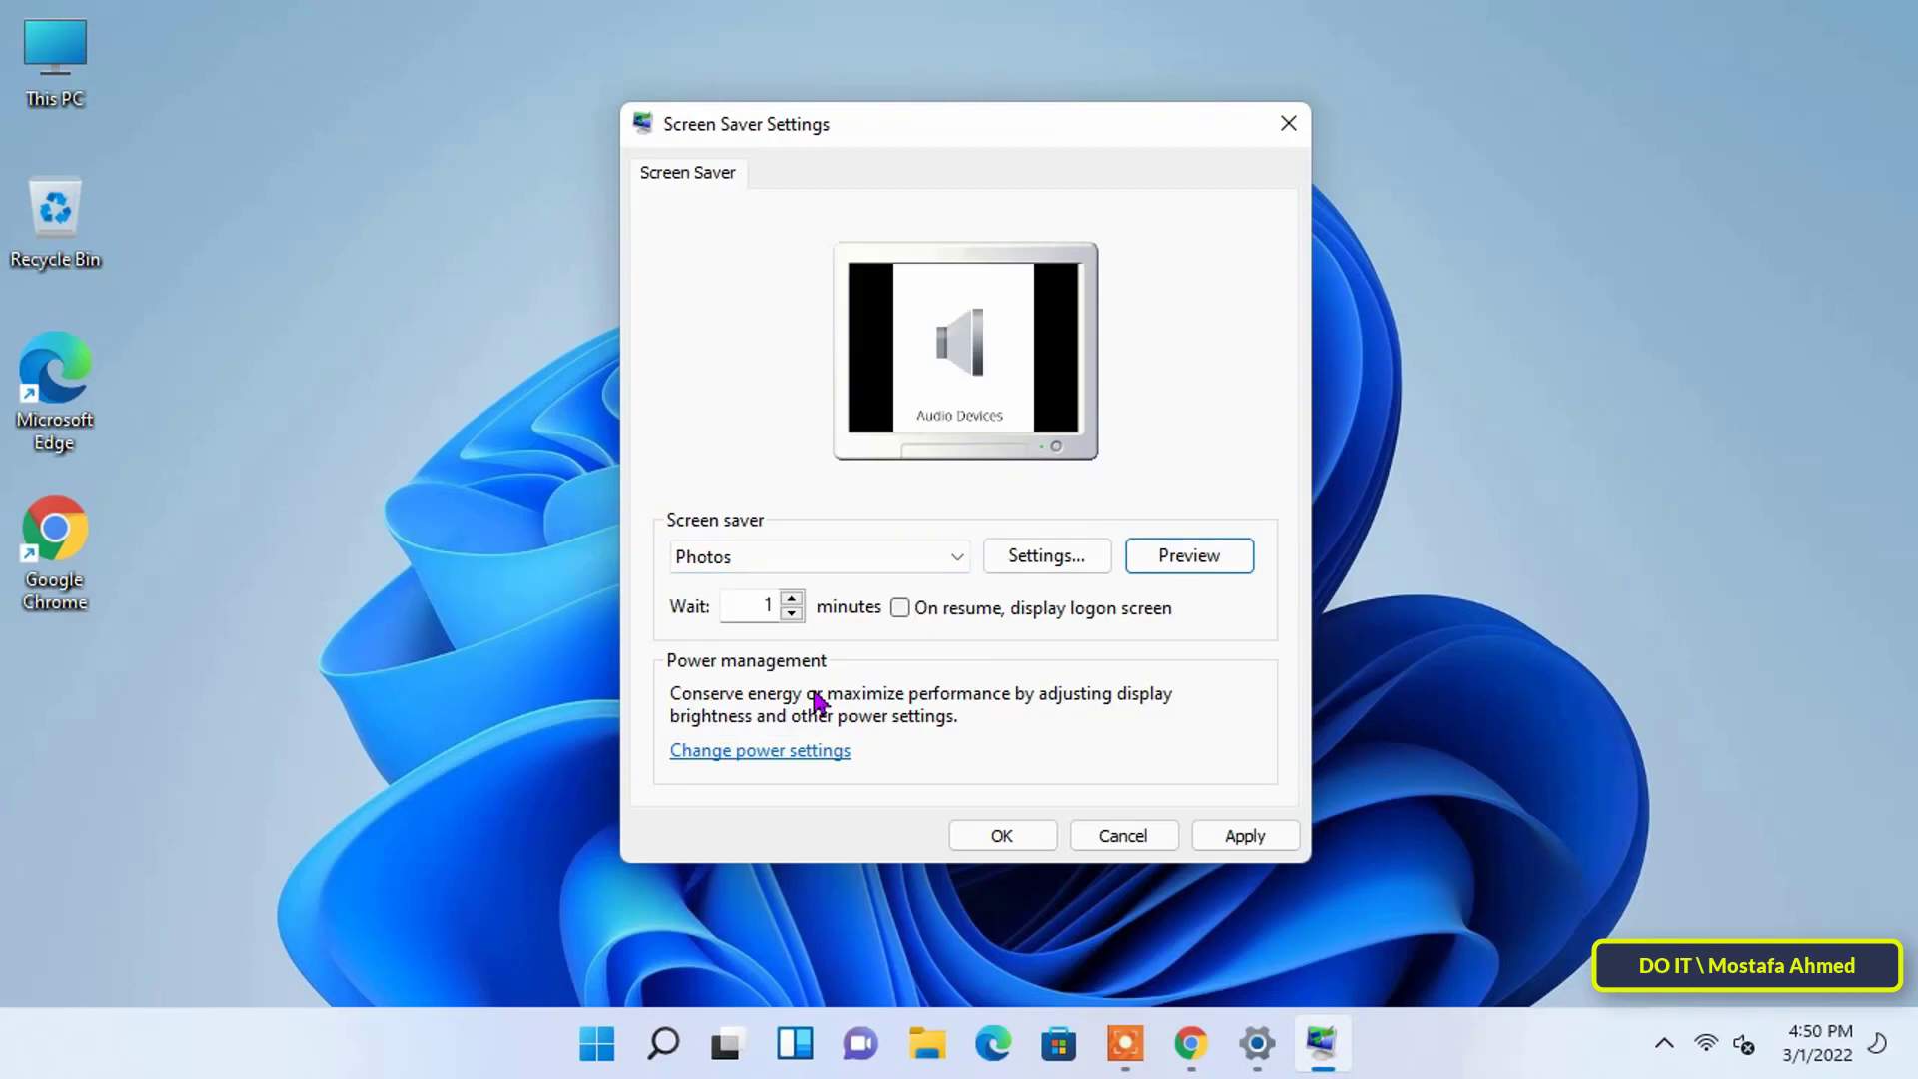
left_click(1057, 560)
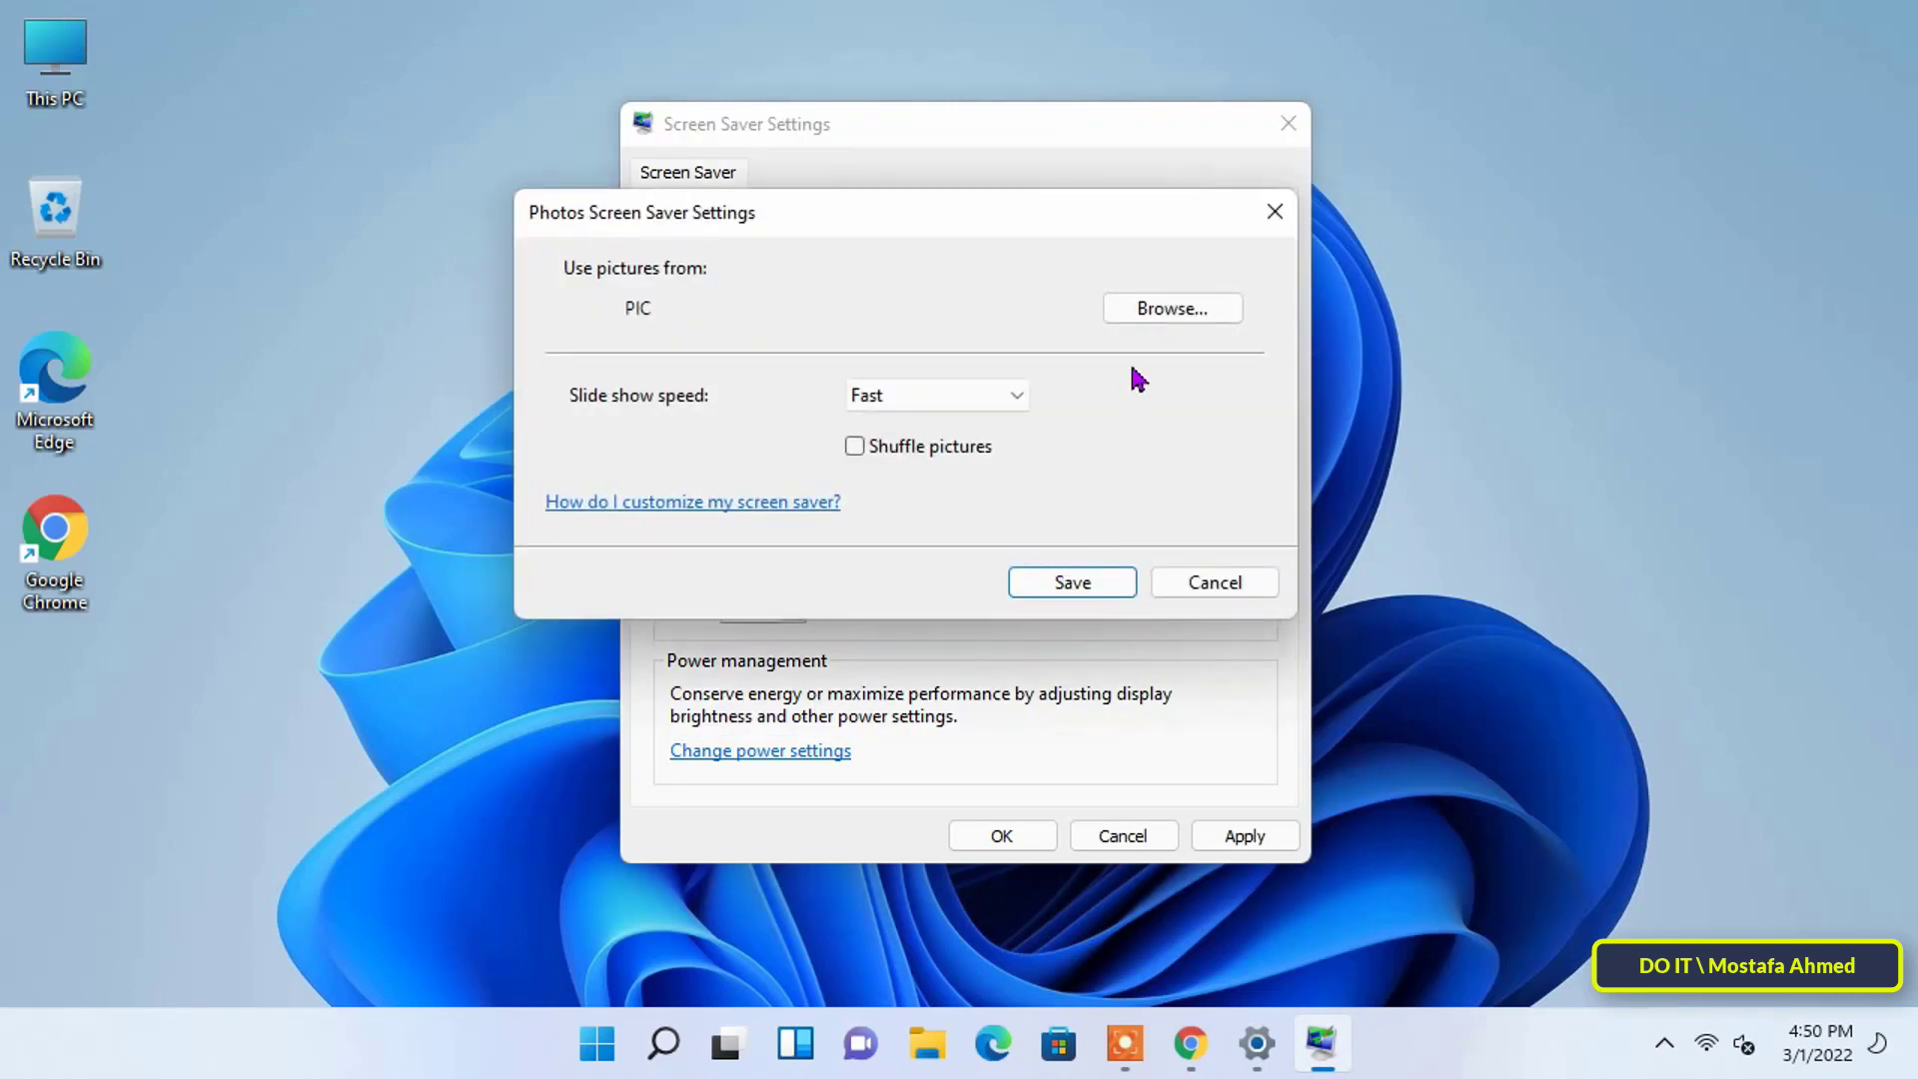
left_click(1173, 308)
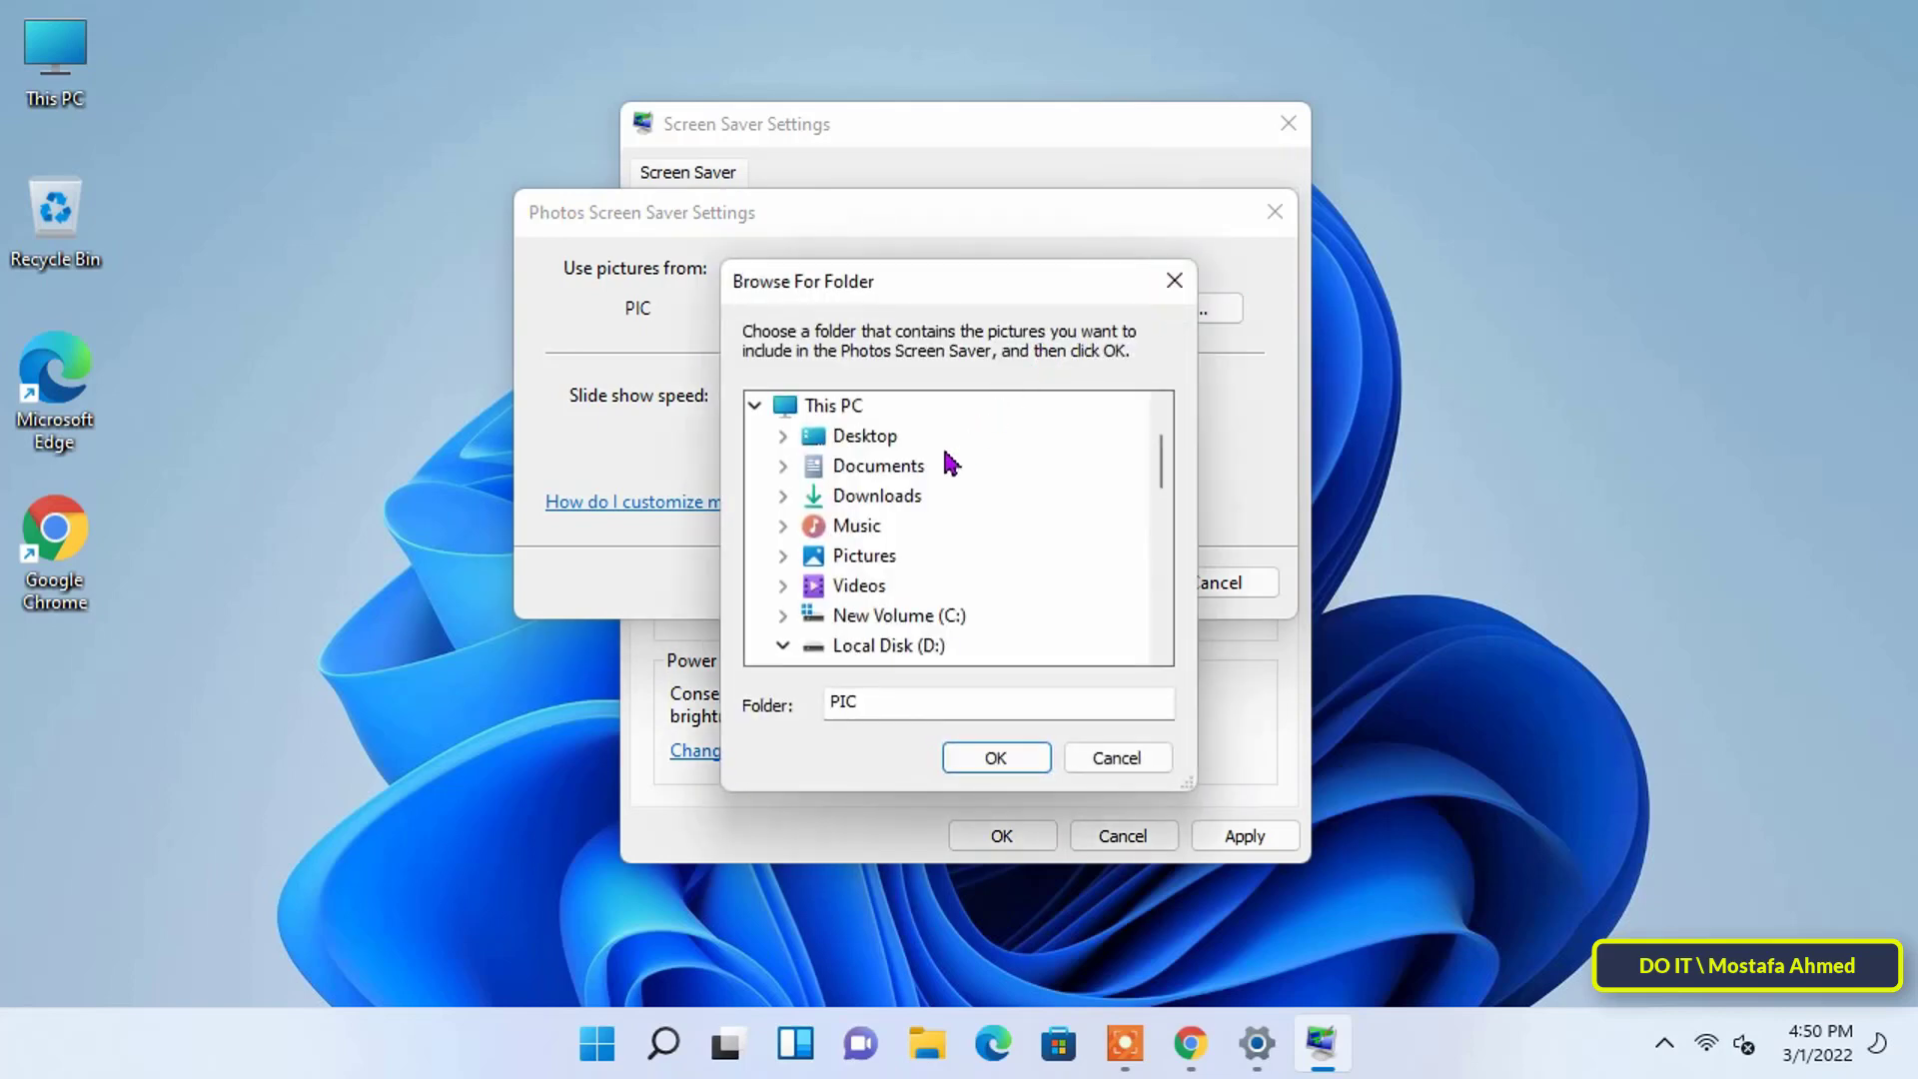
left_click(897, 617)
left_click(993, 757)
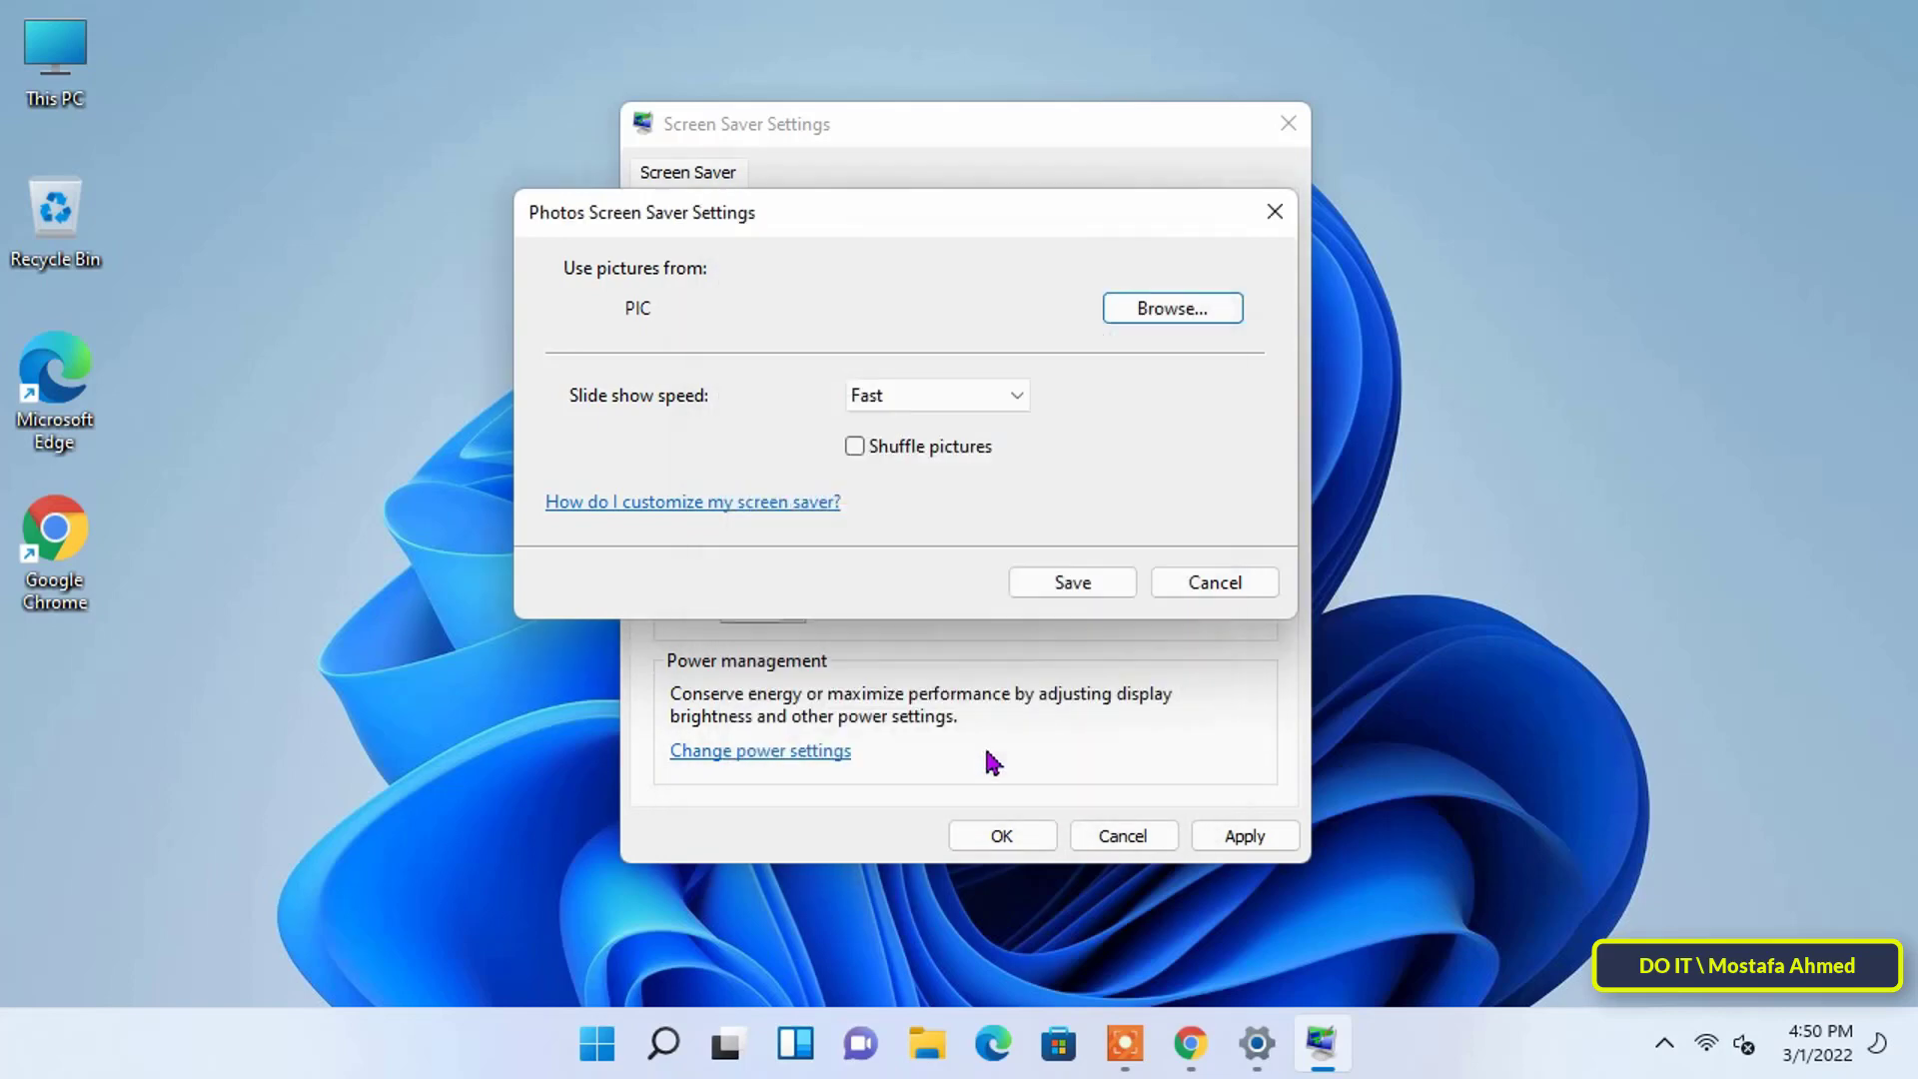
left_click(997, 399)
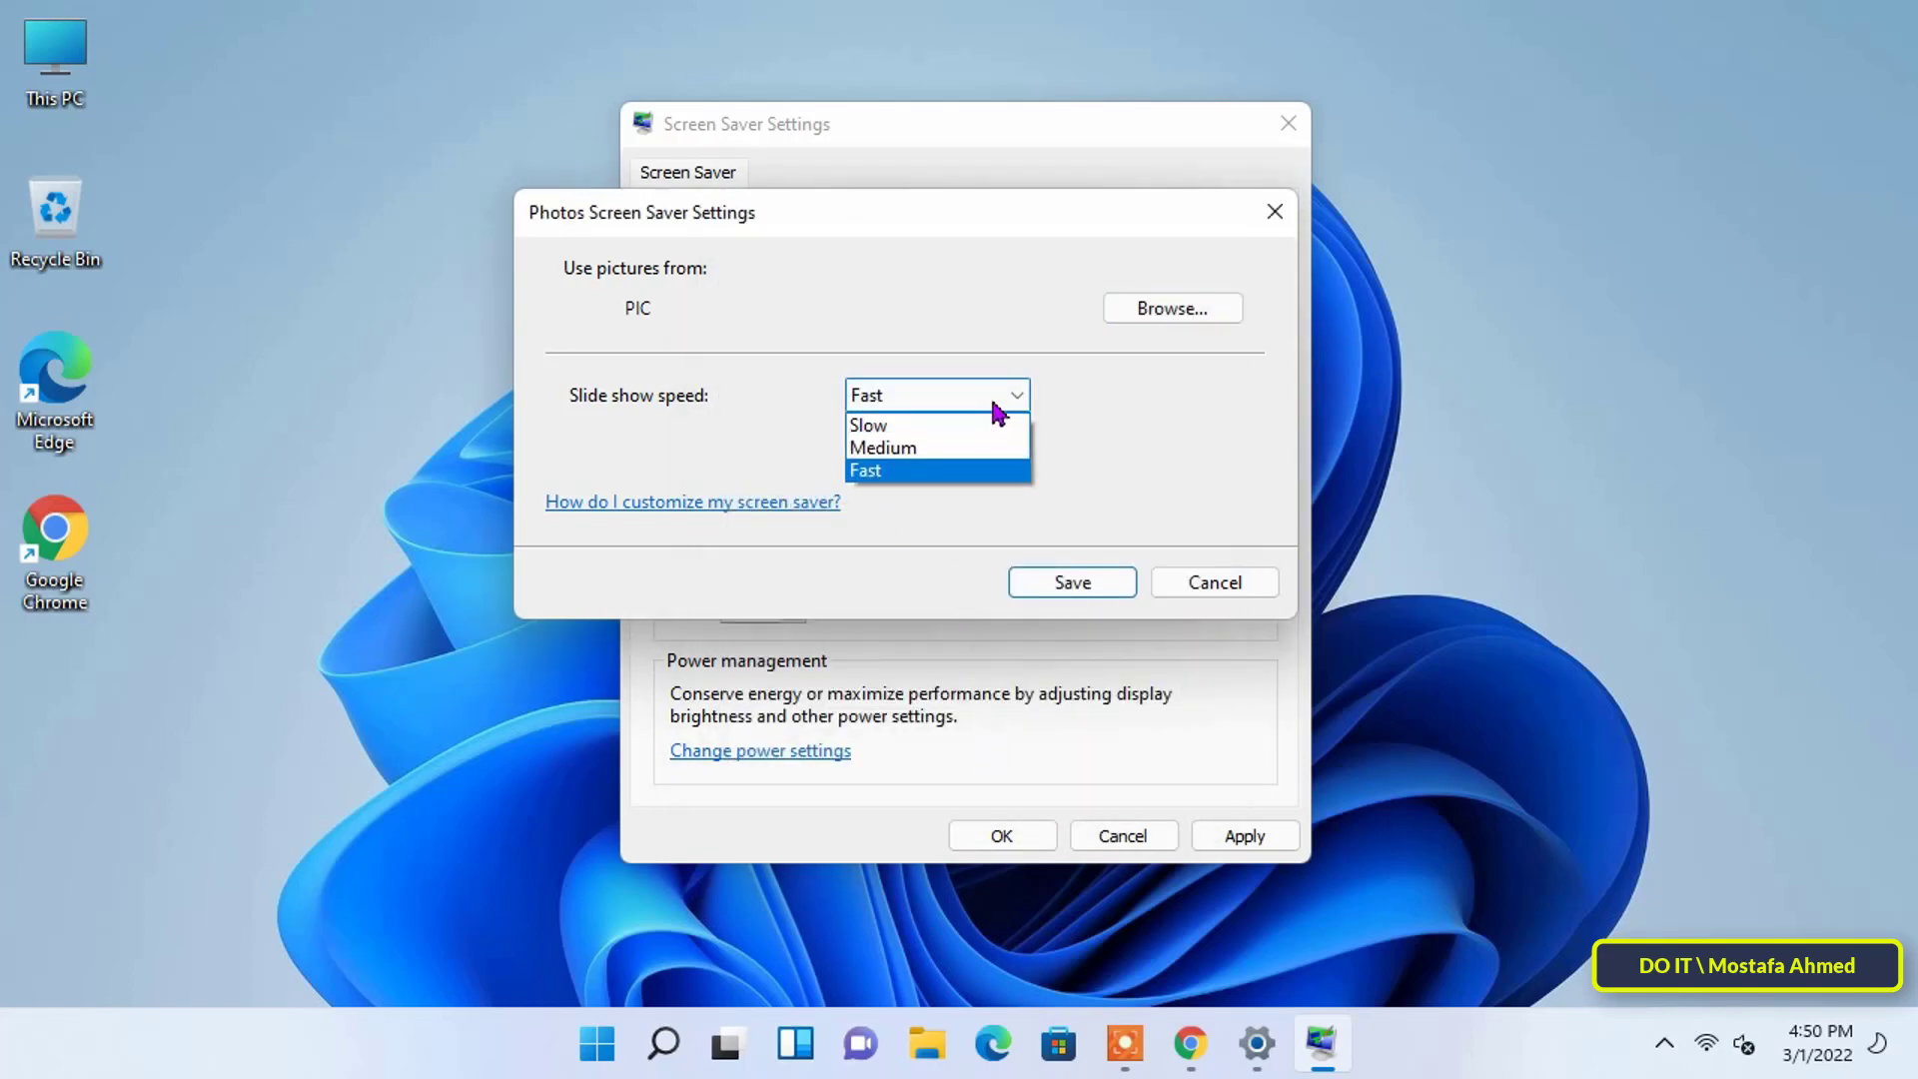
left_click(974, 450)
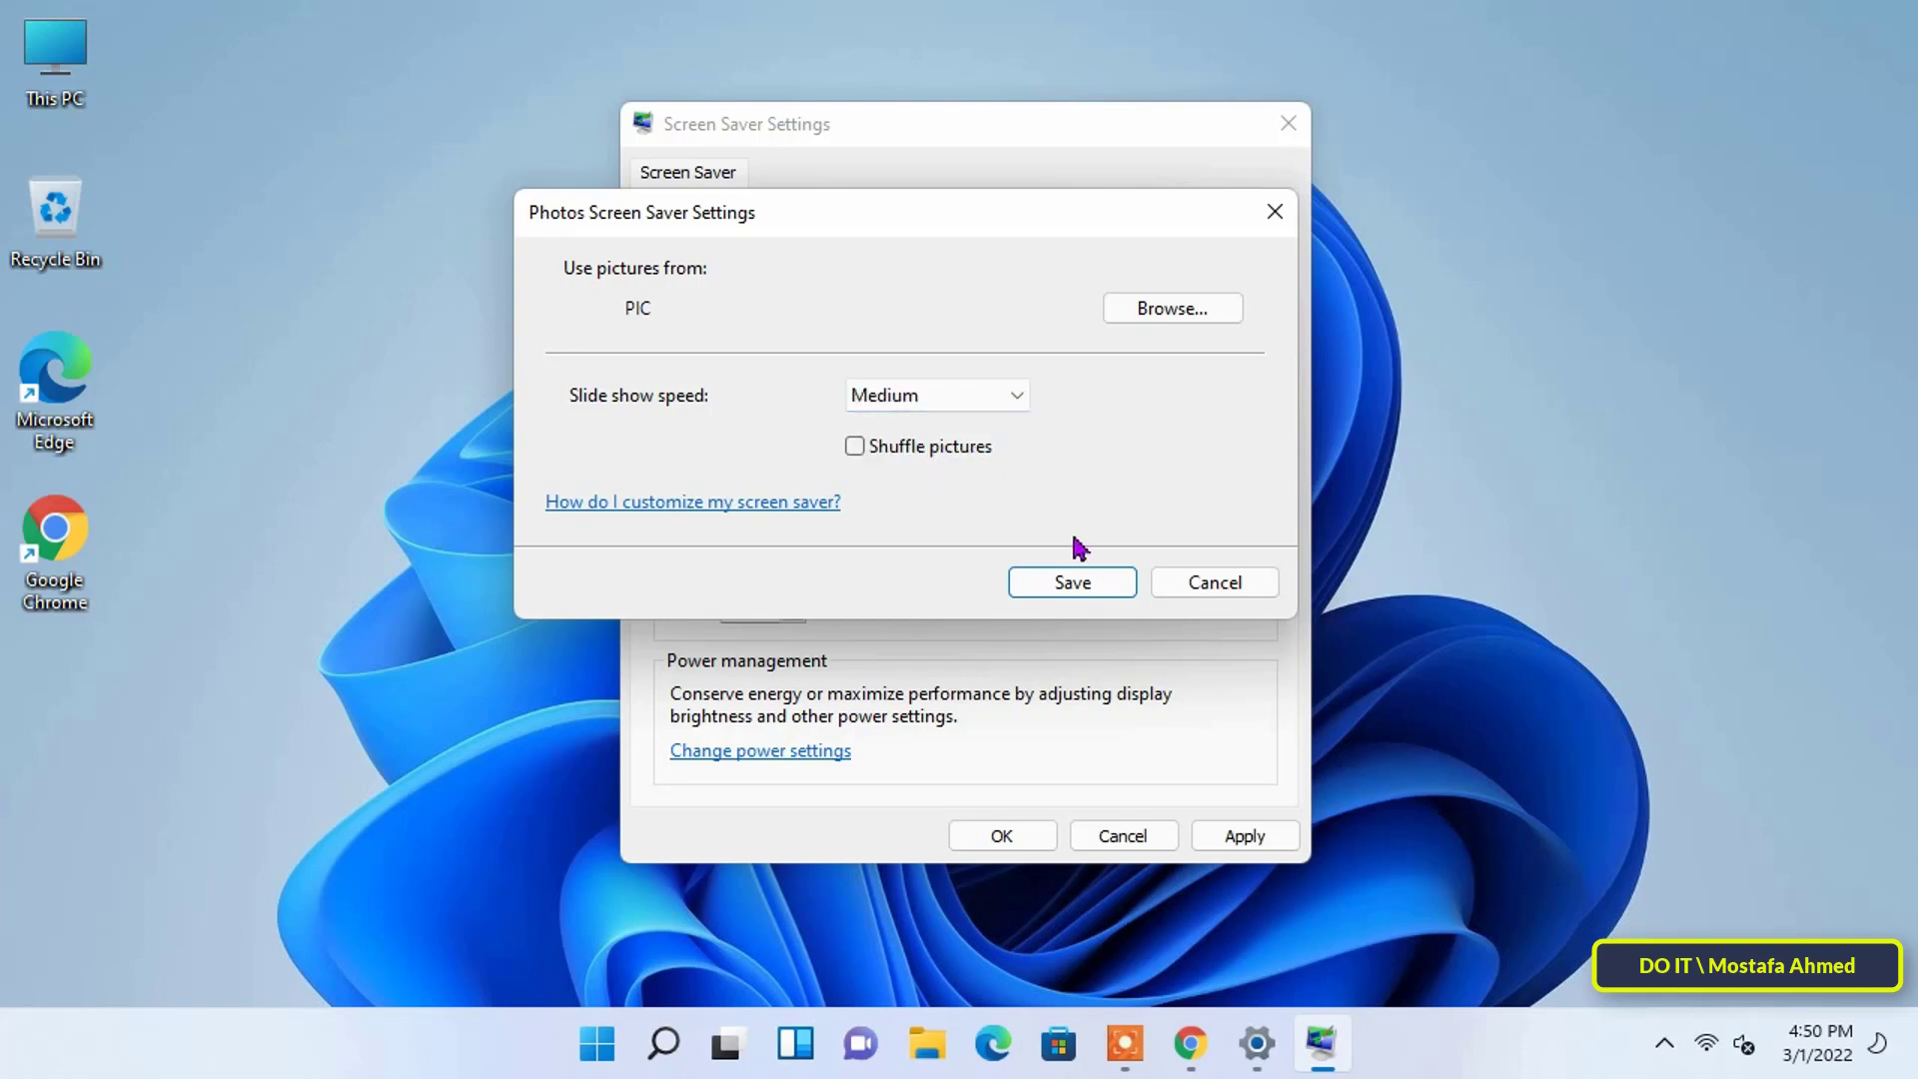
left_click(1088, 586)
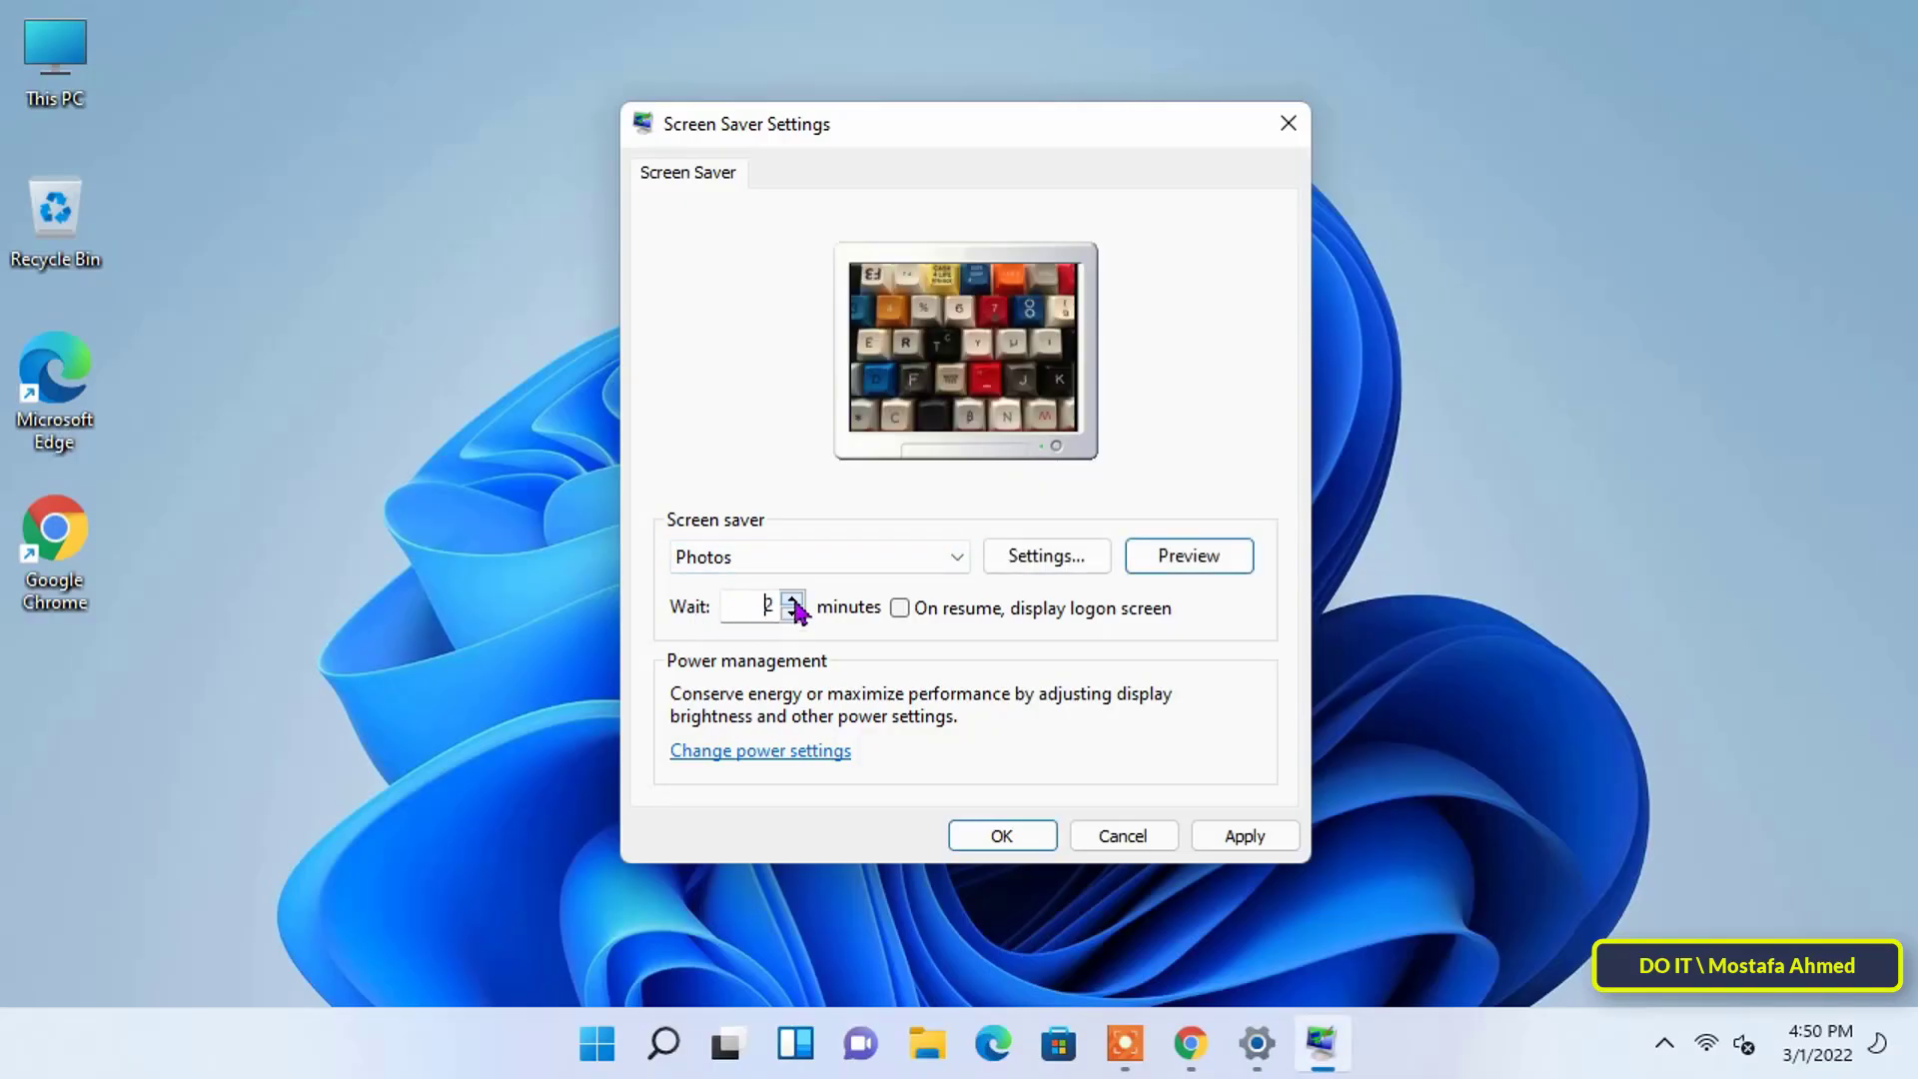
Raise the screen saver wait time above 2 minutes, toward 5.
left_click(794, 602)
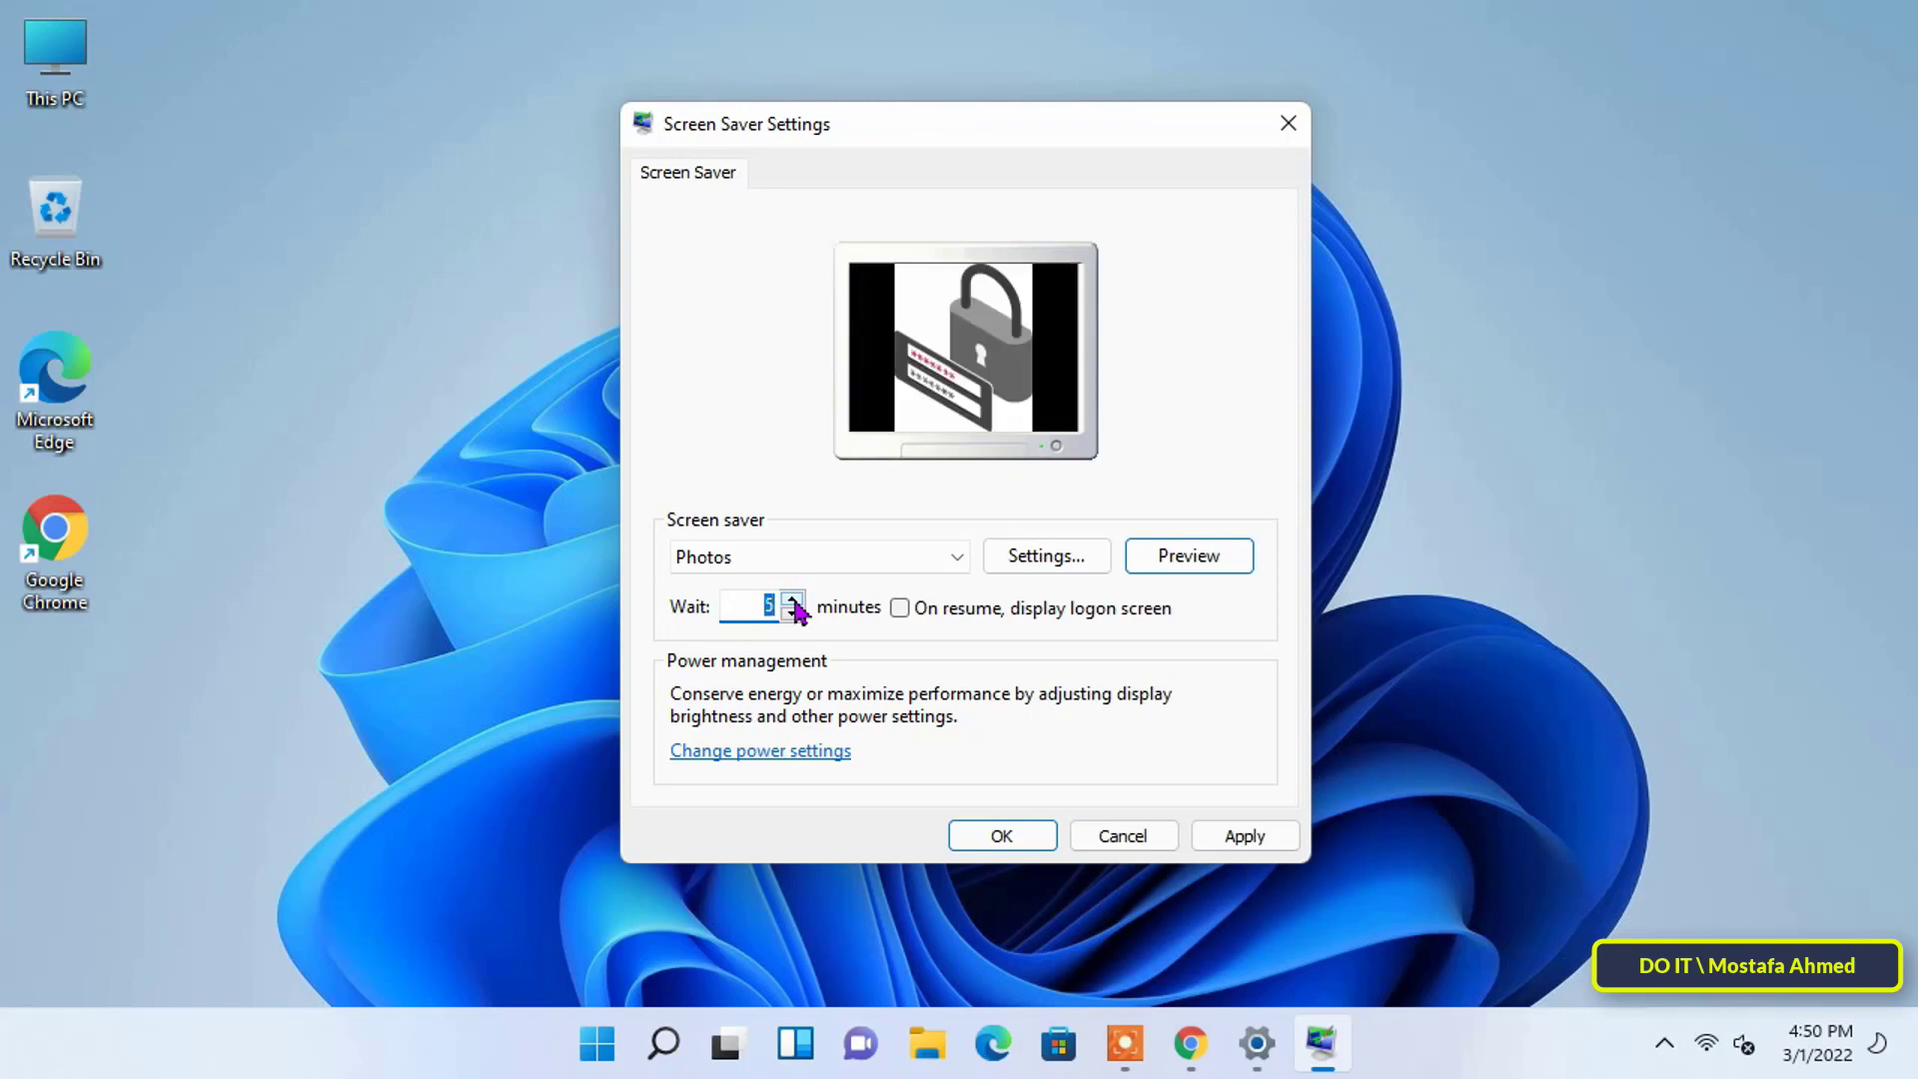